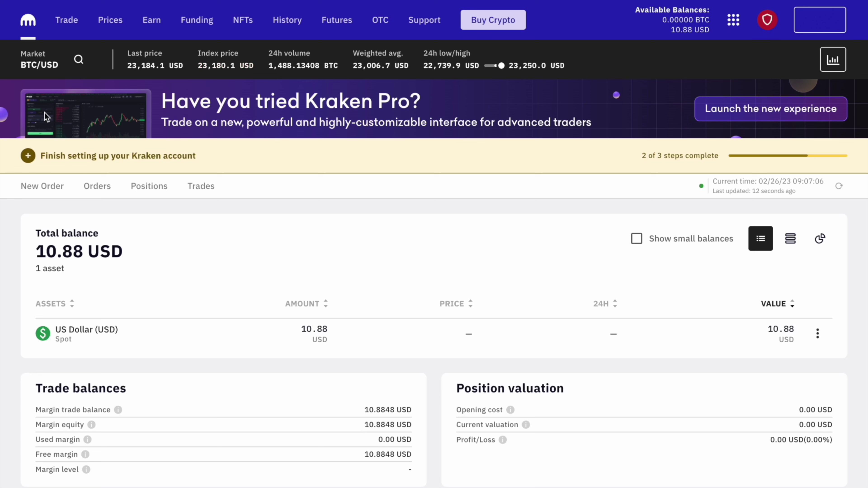
Open the trading page and launch the Kraken Pro interface
left_click(66, 27)
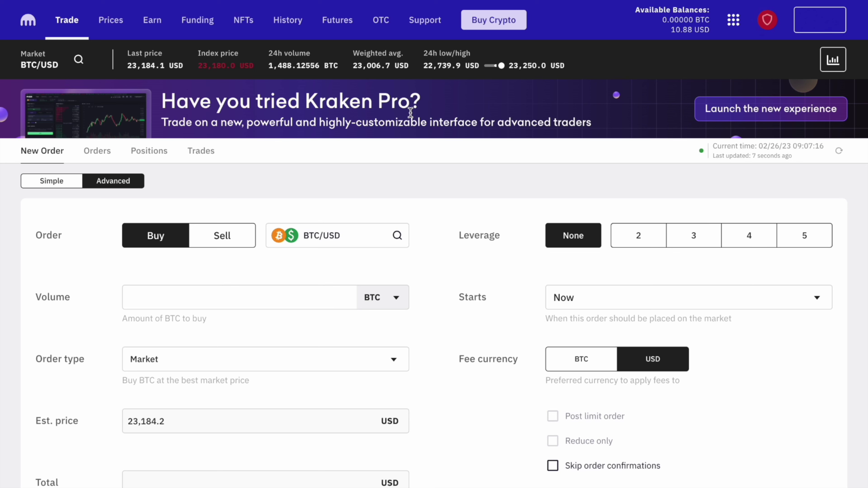
left_click(729, 117)
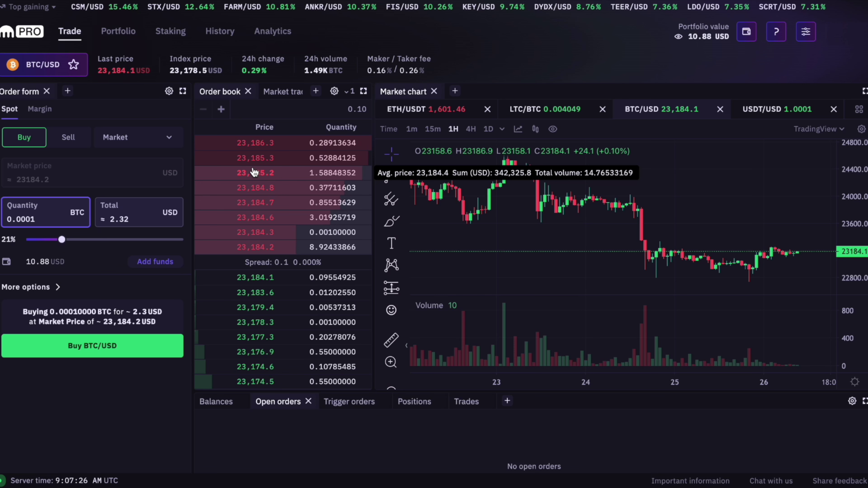
Search the spot markets for "usdt", clear the search, and select the BTC/USD market
left_click(33, 66)
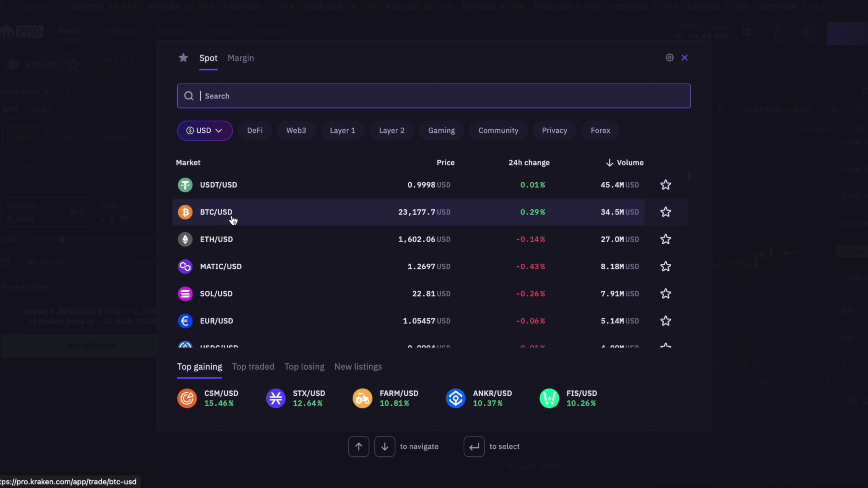
type("usd")
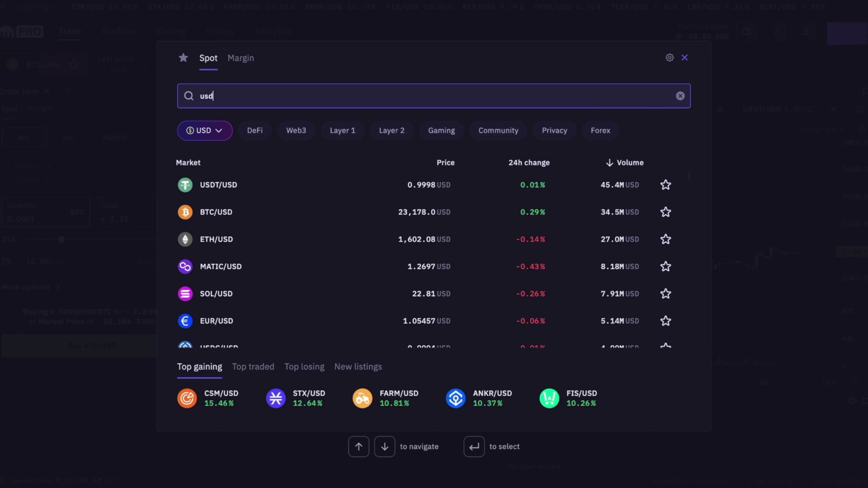
type("t")
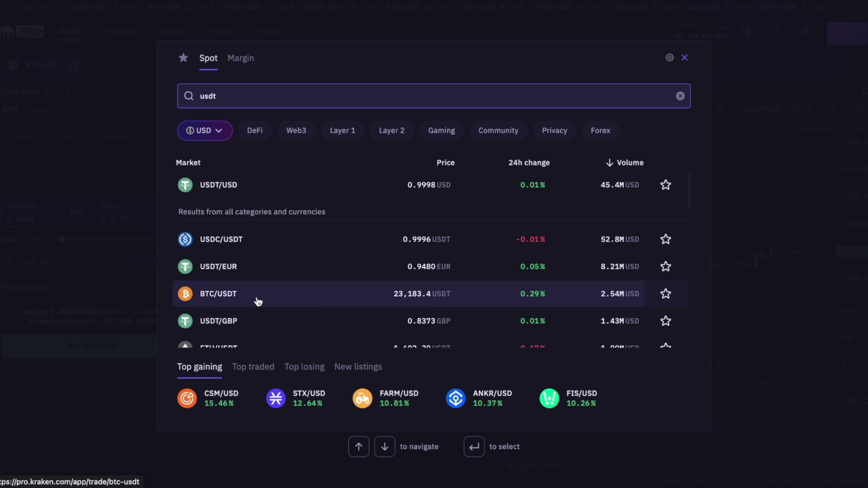
key("BackSpace")
key("BackSpace")
key("BackSpace")
key("BackSpace")
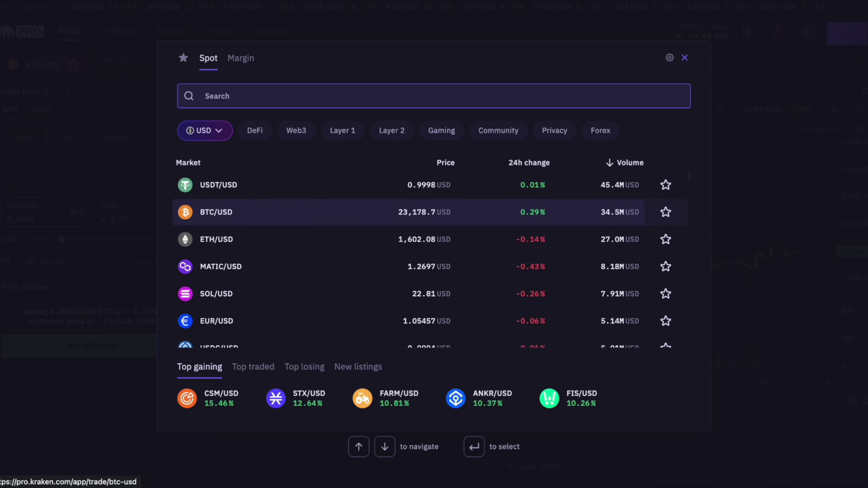
left_click(221, 212)
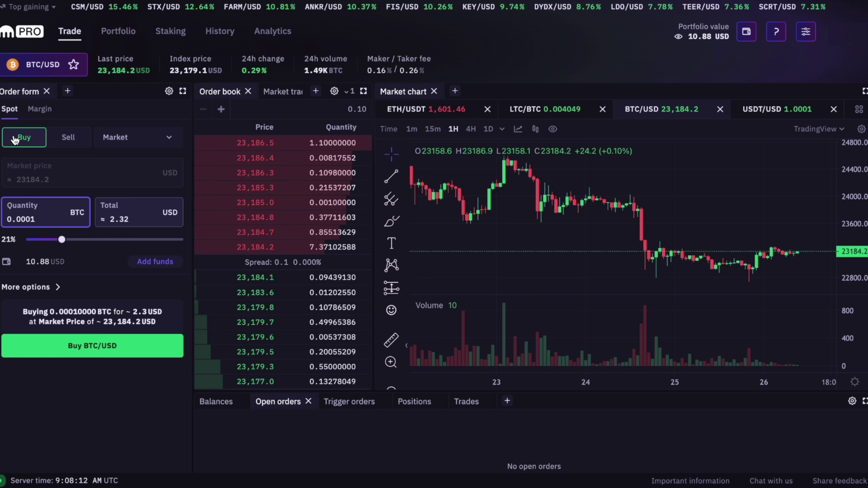
Place a Market buy order for BTC/USD with a total of 10 USD
left_click(171, 139)
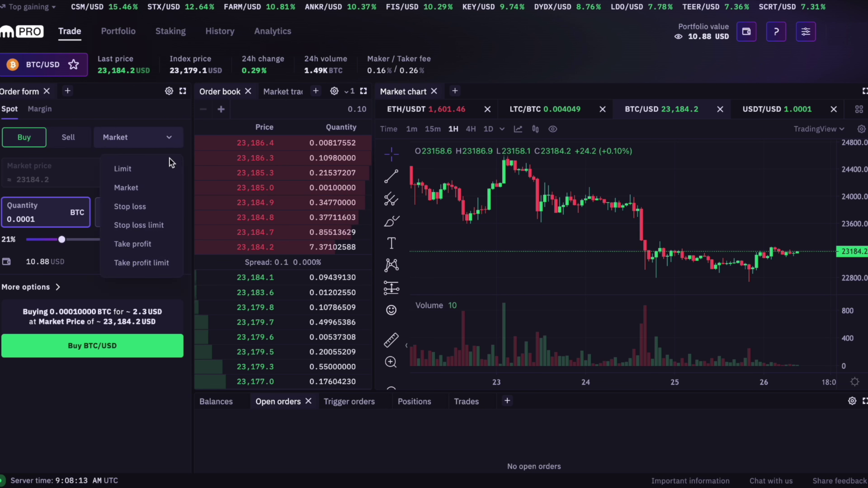
left_click(172, 138)
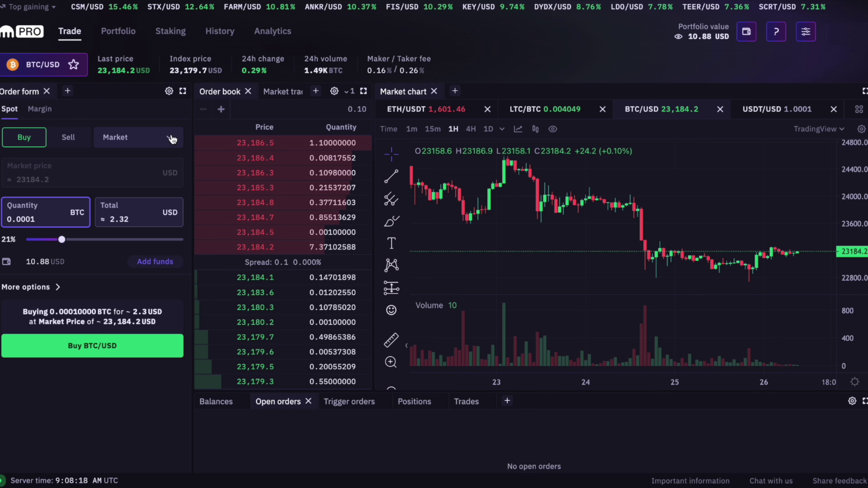
left_click(171, 139)
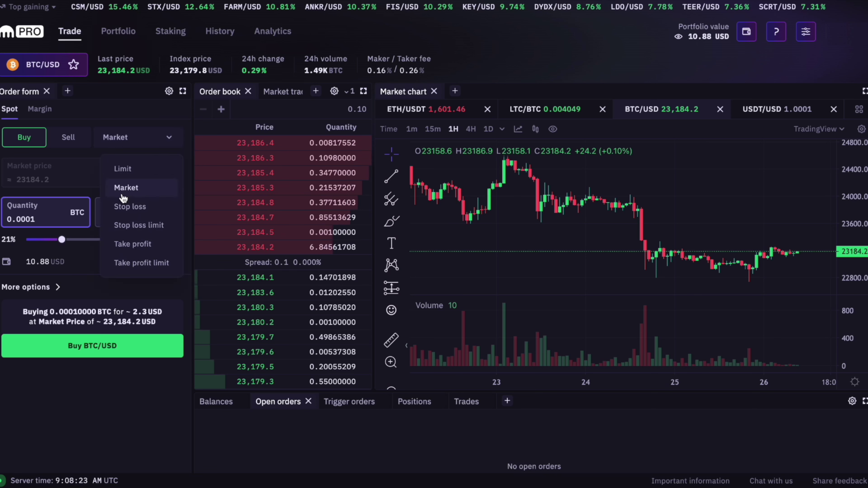
left_click(123, 197)
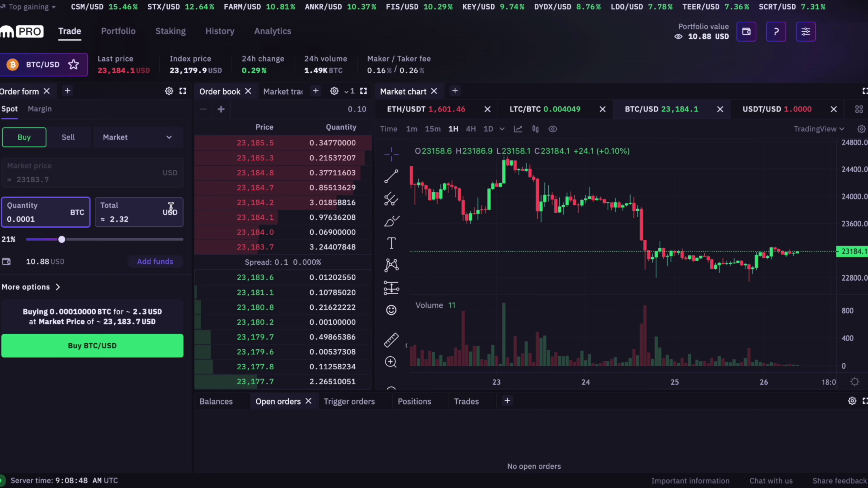
left_click(143, 220)
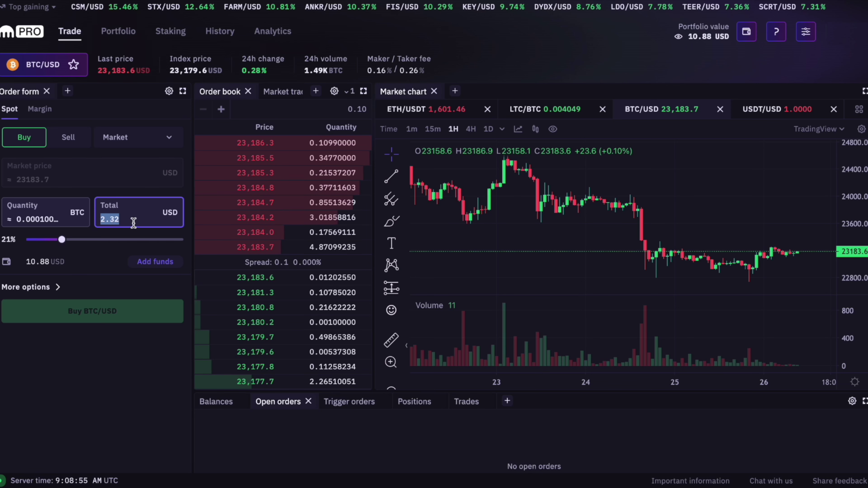
type("10")
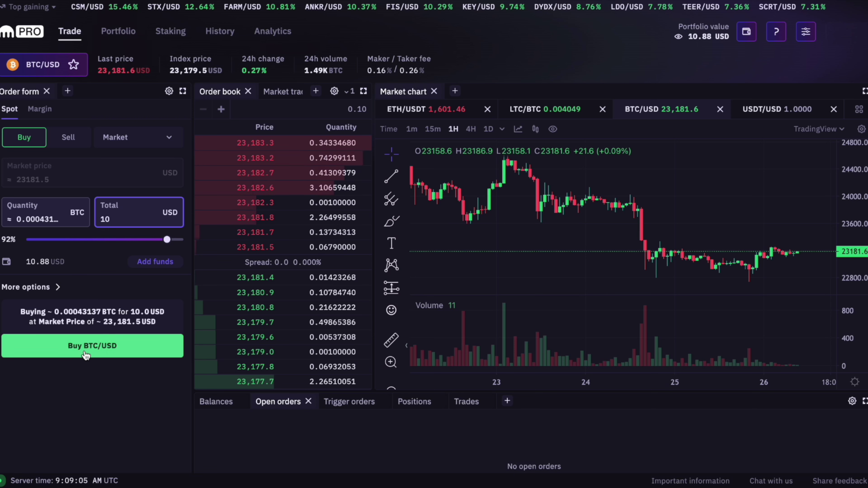
left_click(92, 354)
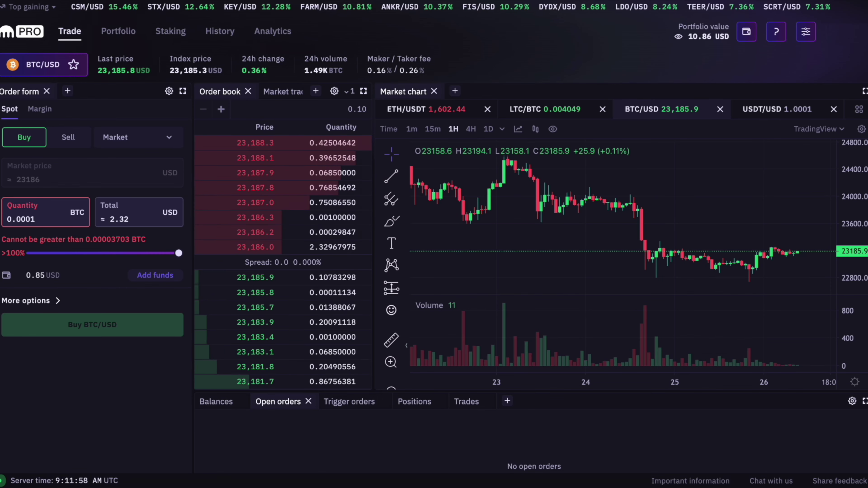
Switch to the Kraken futures platform, compare the single- and multi-collateral markets, and select the multi-collateral BTC/USD perpetual
key("ctrl+Tab")
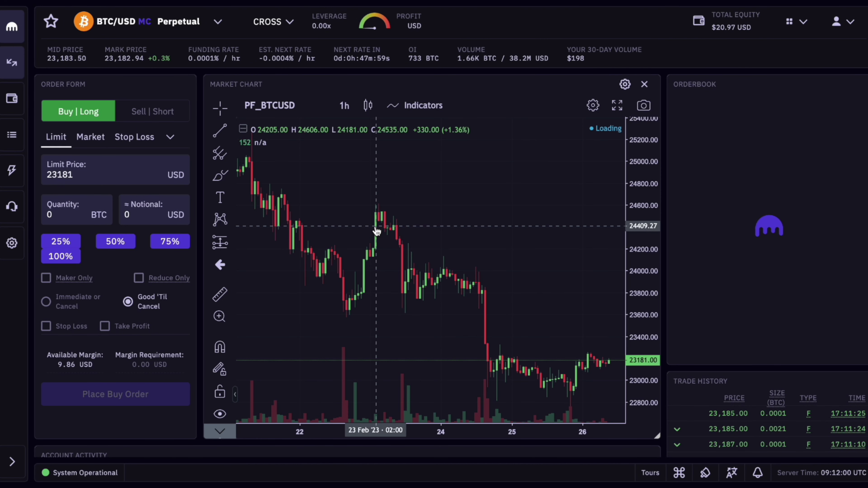
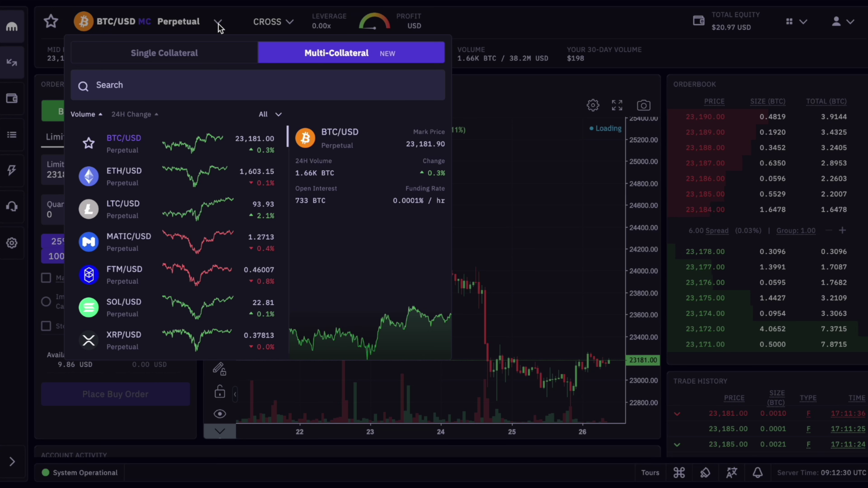
left_click(190, 58)
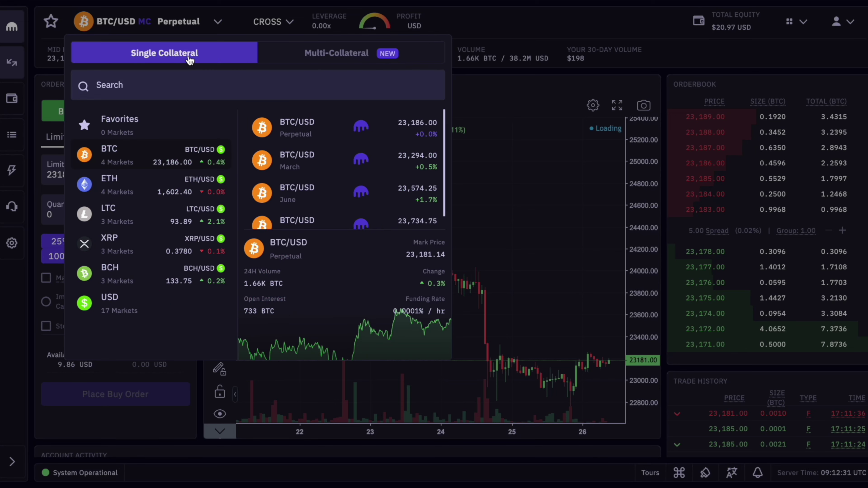
left_click(309, 58)
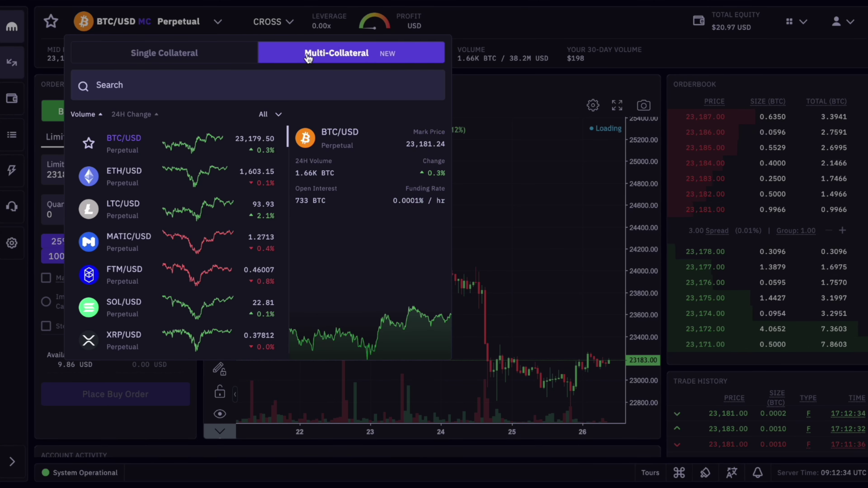
left_click(160, 154)
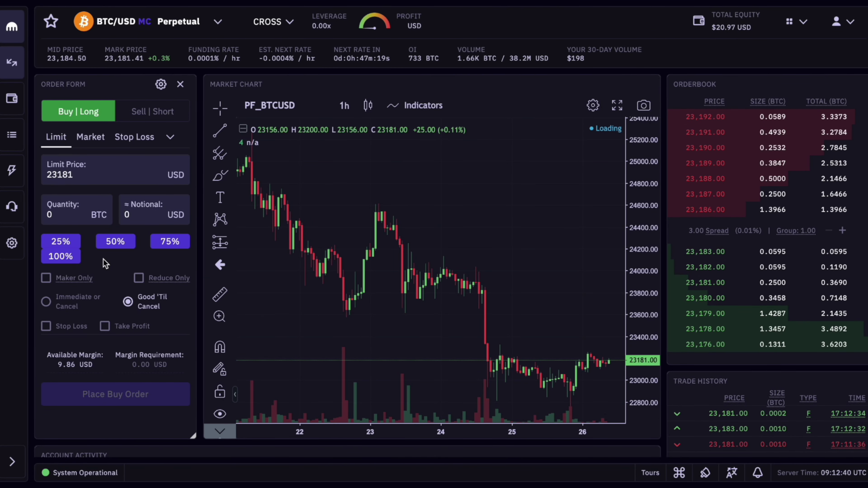
Set the limit order's quantity to 0.001 BTC, view the Sell | Short side, and return to Buy | Long
left_click(68, 214)
type(".001")
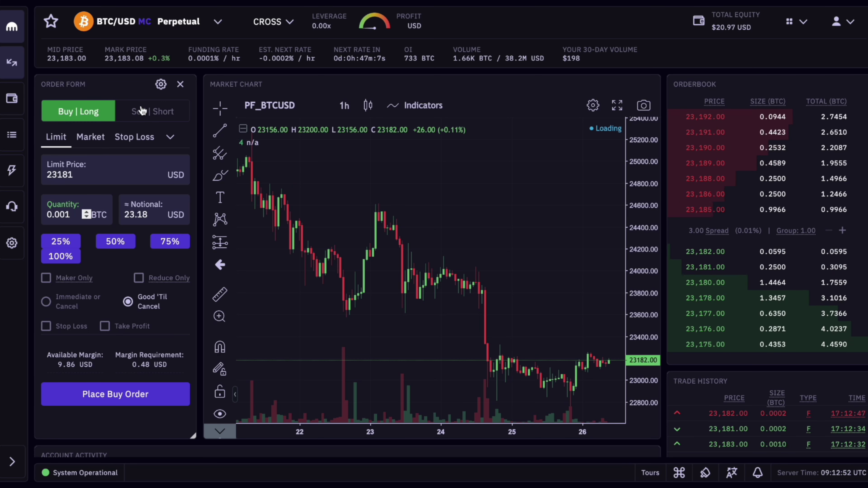
left_click(131, 112)
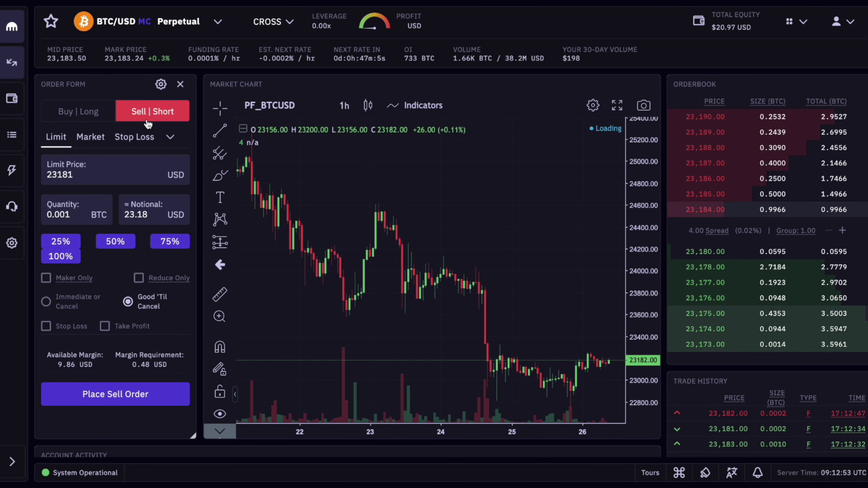
left_click(79, 114)
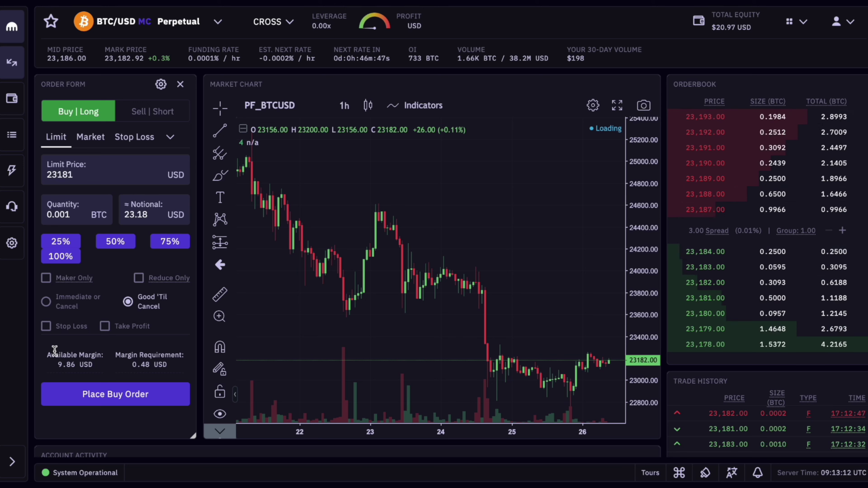
Set the limit price to 23180 USD and place the buy order
mouse_move(80, 179)
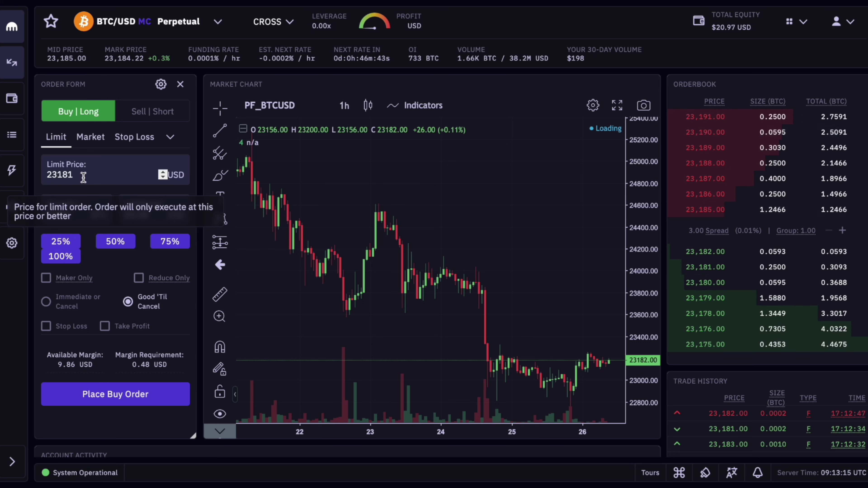
left_click(162, 178)
left_click(163, 178)
left_click(162, 178)
left_click(163, 178)
left_click(162, 178)
left_click(162, 178)
key("BackSpace")
key("BackSpace")
key("BackSpace")
key("BackSpace")
key("BackSpace")
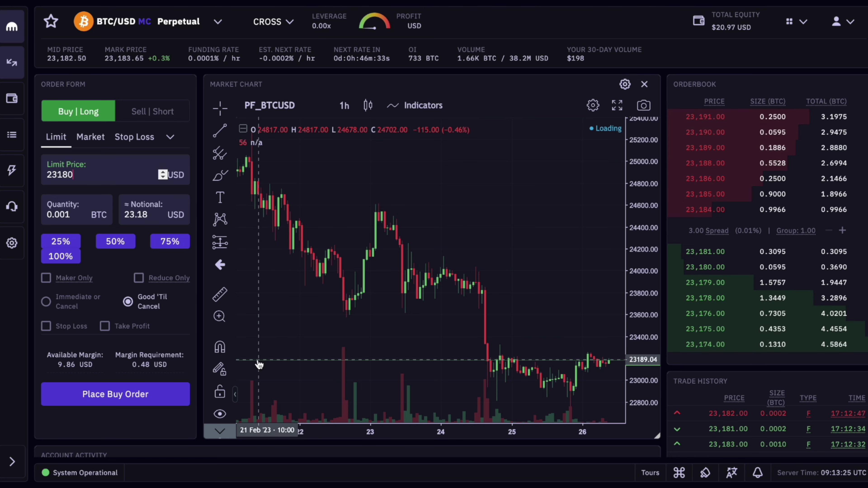
left_click(137, 401)
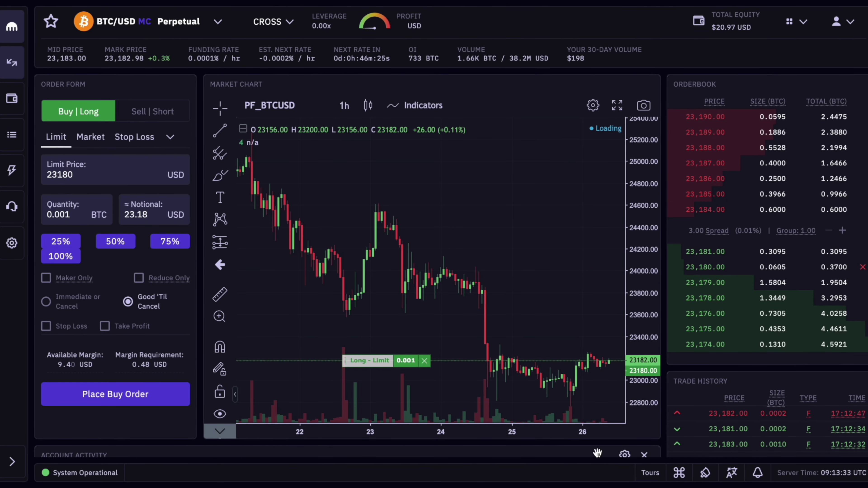
Check the open orders and positions, and close the BTC/USD long position at market
scroll(598, 462, "down", 3)
left_click(170, 349)
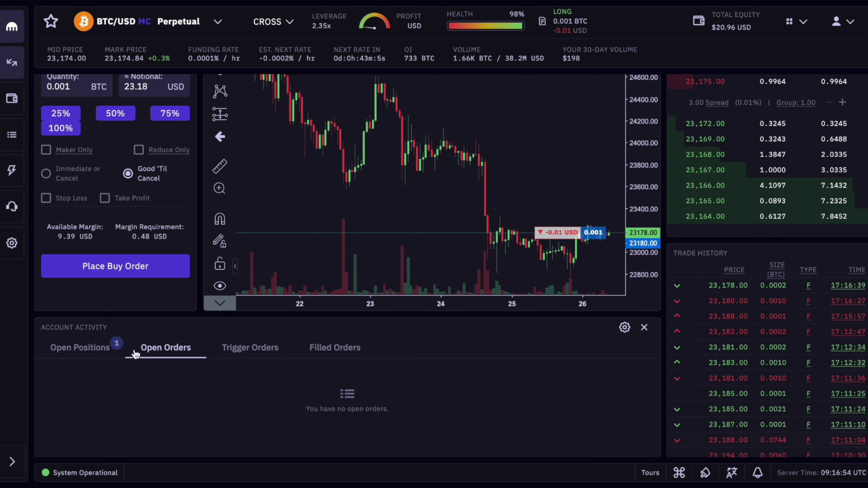
left_click(93, 349)
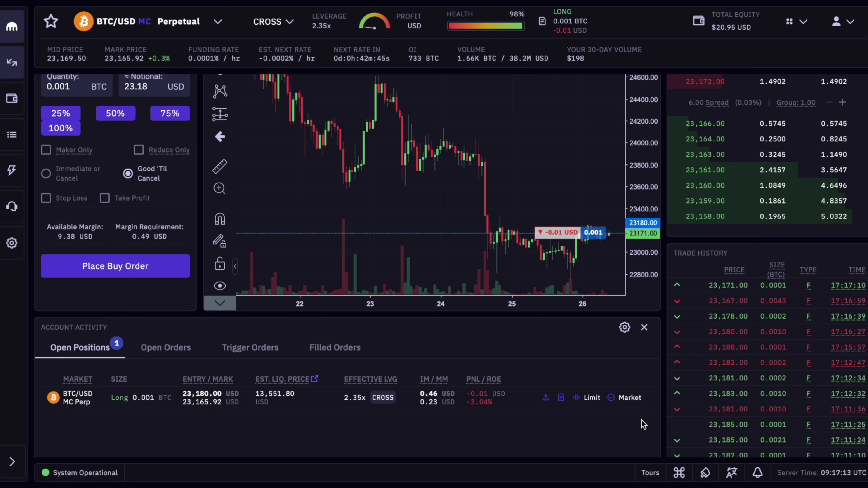
left_click(621, 400)
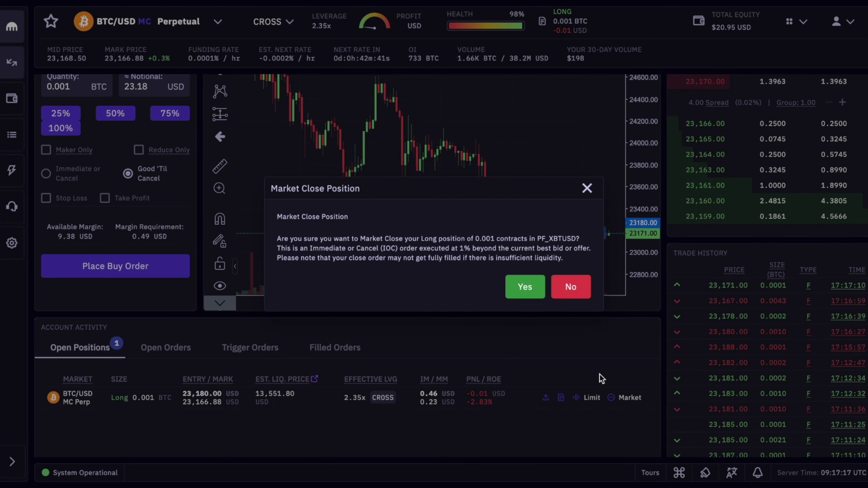
left_click(525, 286)
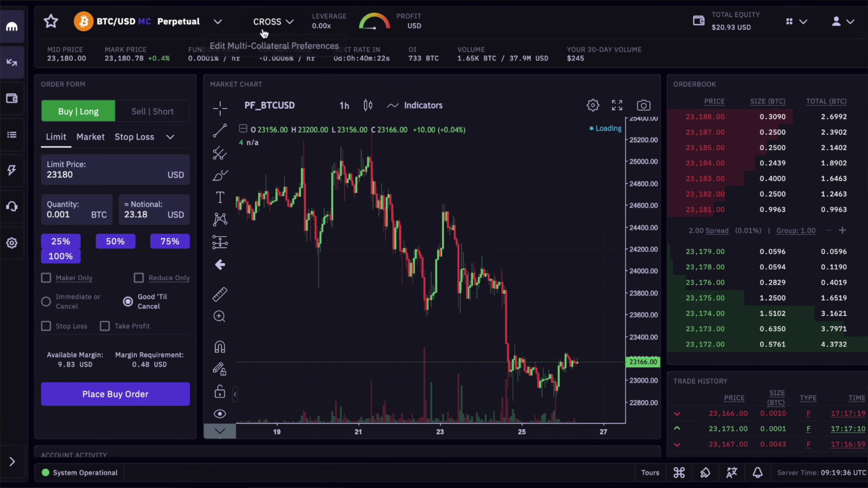
Choose isolated margin in the BTC/USD perpetual's multi-collateral preferences and adjust the new initial leverage
left_click(291, 27)
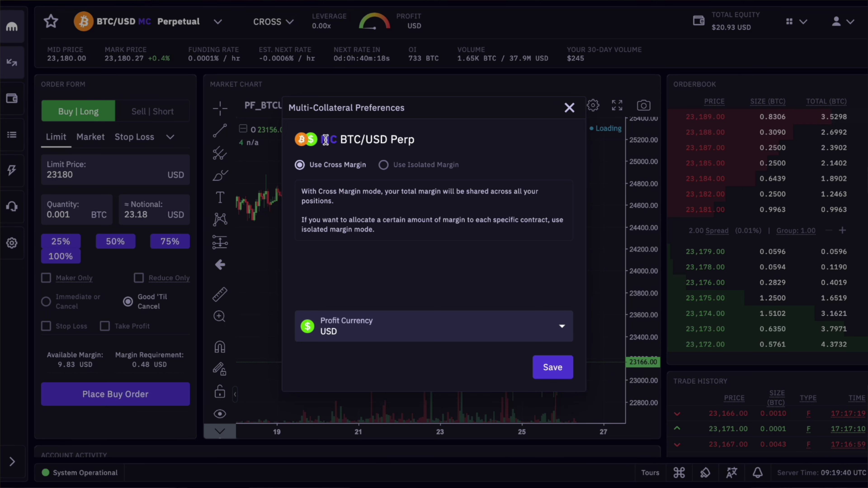
left_click(383, 166)
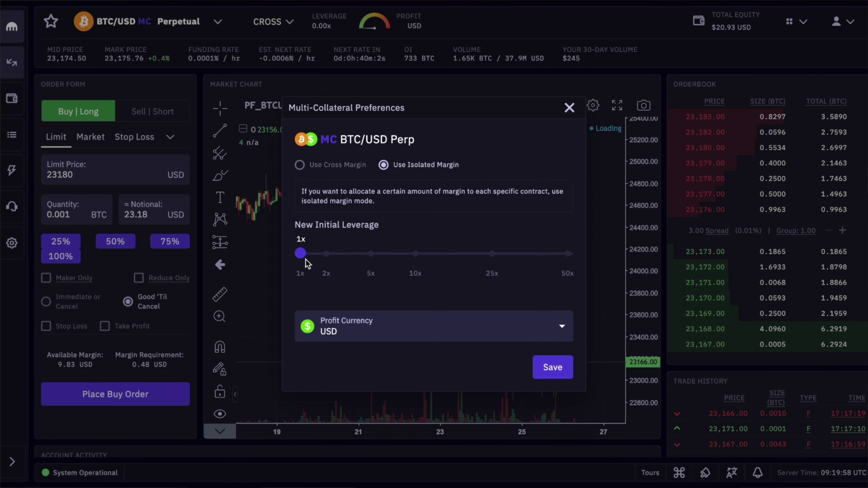
left_click_drag(322, 257, 287, 252)
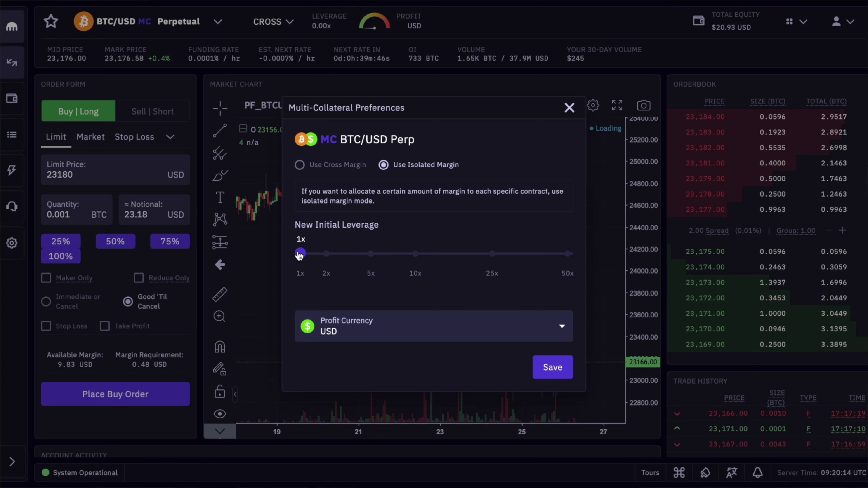
left_click_drag(299, 255, 621, 270)
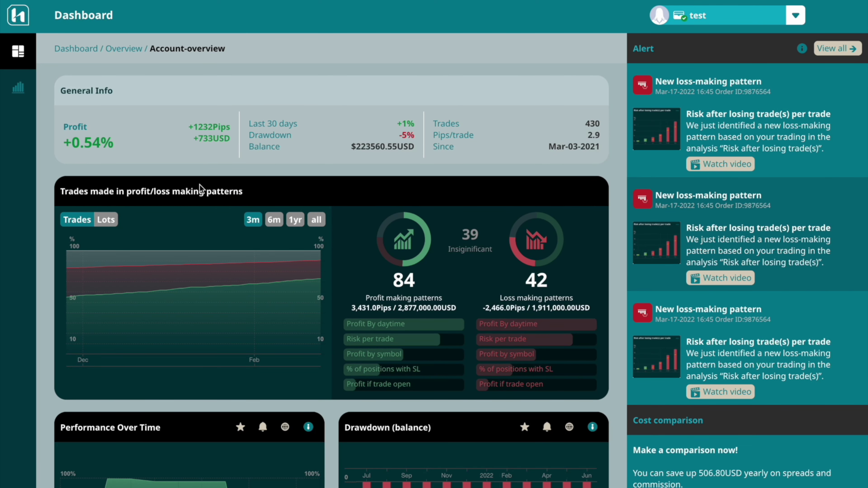
Switch to the trade-analysis dashboard and open its Risk Management analysis
left_click(18, 87)
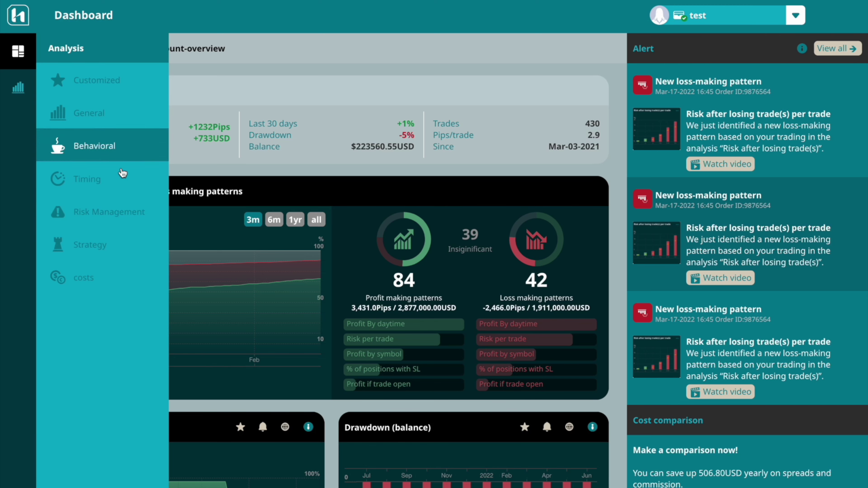
left_click(113, 212)
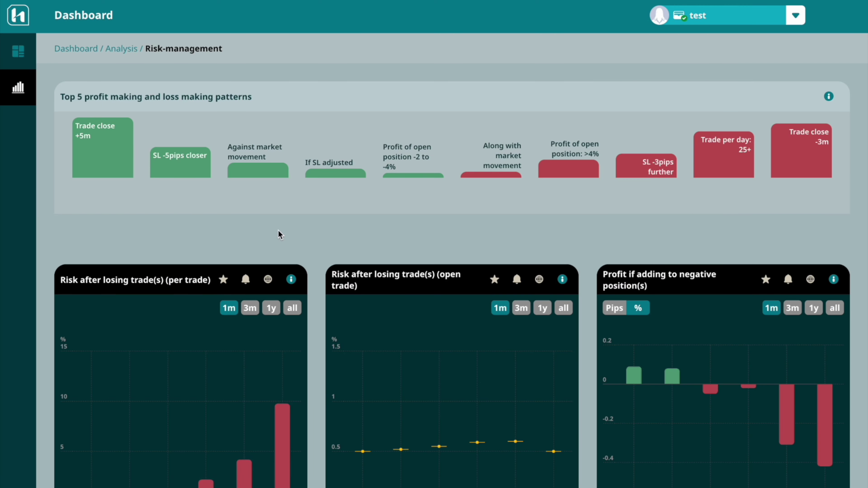
Examine the 1M and 3M points on the Risk Management chart of the percentage of positions with a stop loss
scroll(278, 231, "down", 15)
scroll(279, 231, "down", 3)
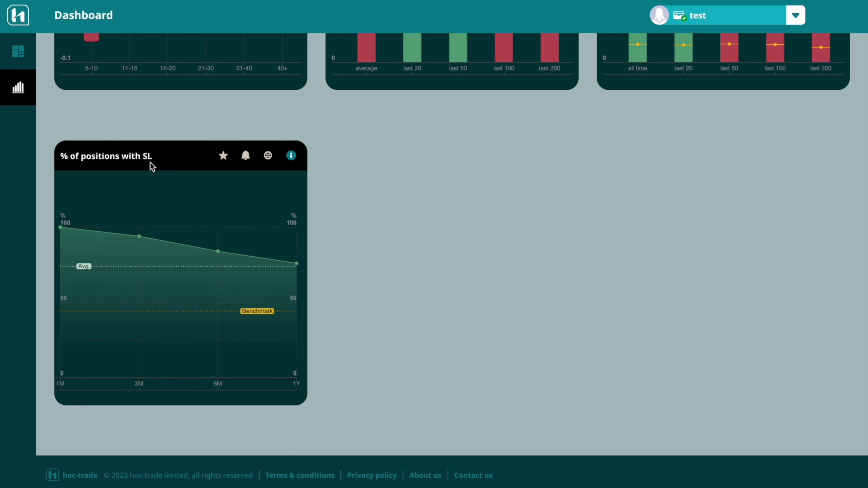
mouse_move(61, 244)
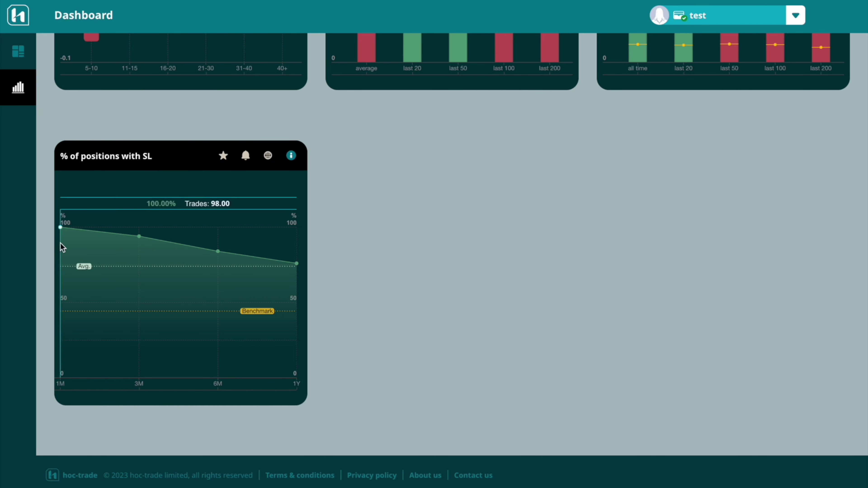
mouse_move(141, 251)
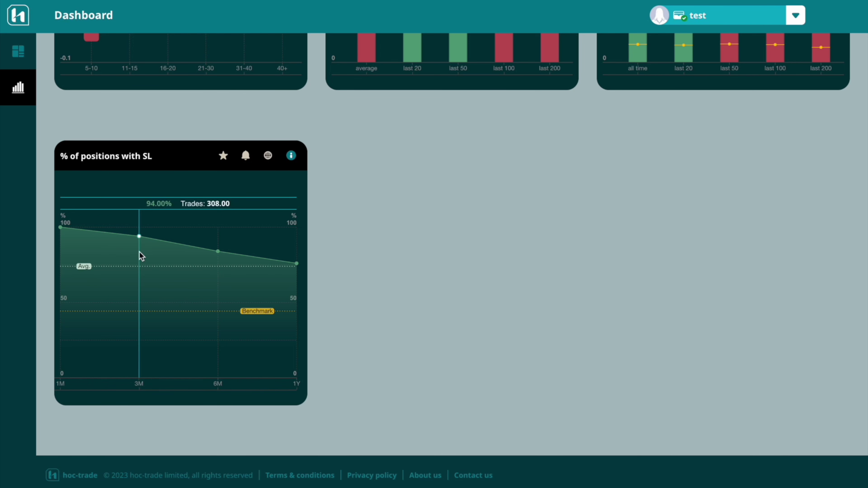
Open the Timing analysis and examine its charts, including profit if the stop loss is closer or further away
mouse_move(18, 88)
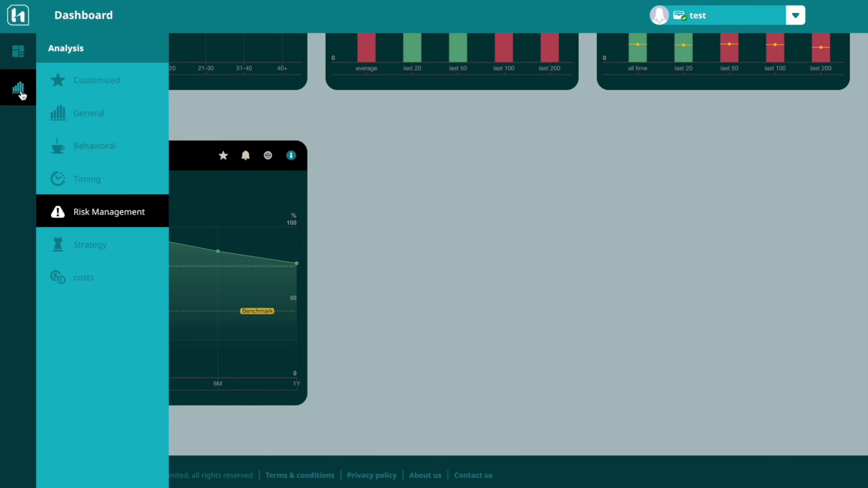
left_click(87, 178)
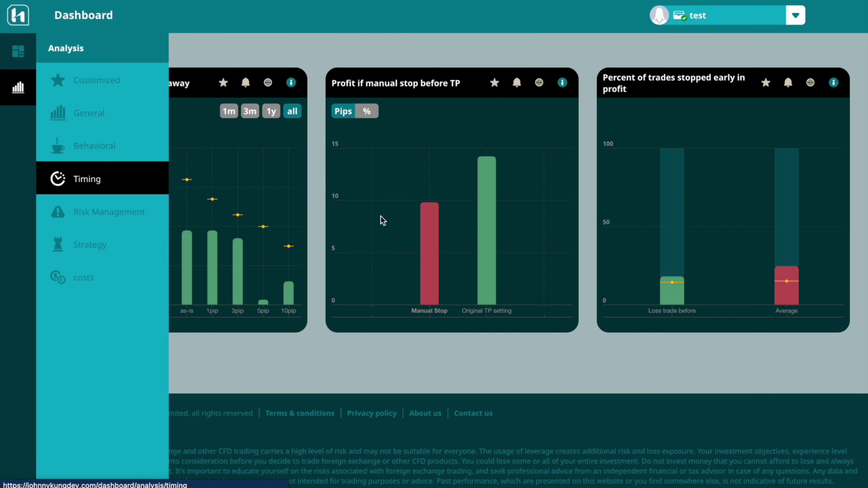
scroll(514, 237, "up", 10)
scroll(514, 237, "down", 7)
scroll(513, 237, "up", 1)
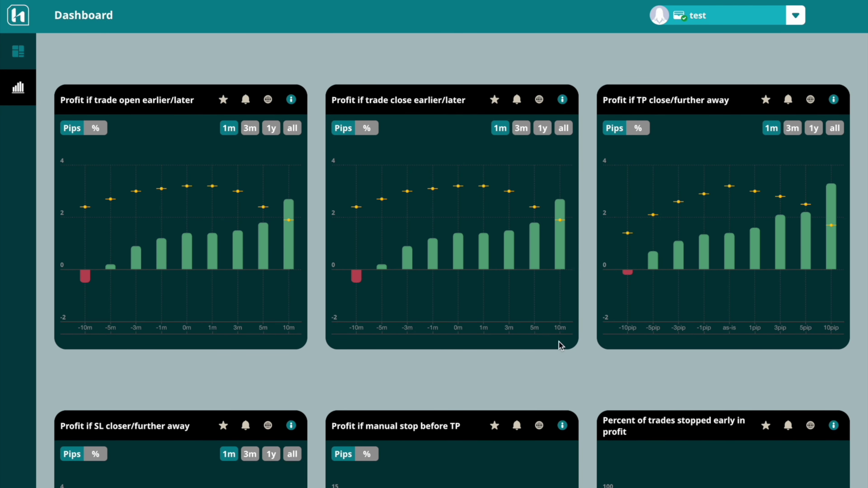
scroll(560, 345, "down", 5)
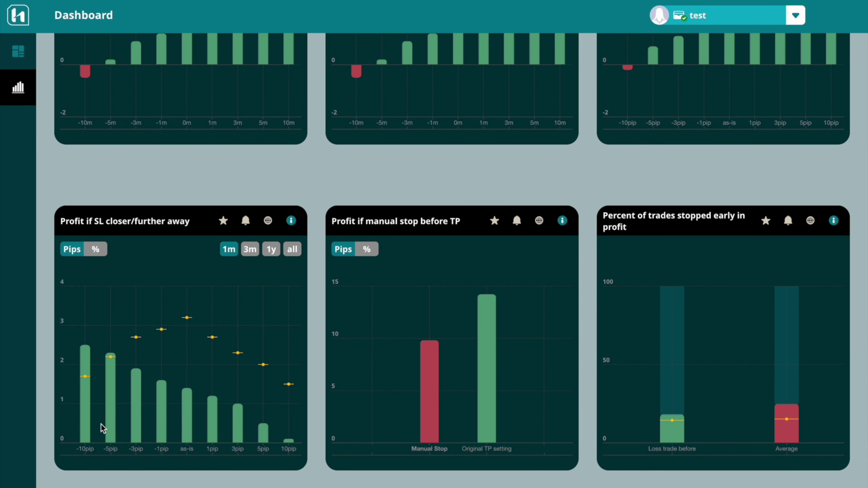
mouse_move(85, 411)
scroll(195, 420, "up", 10)
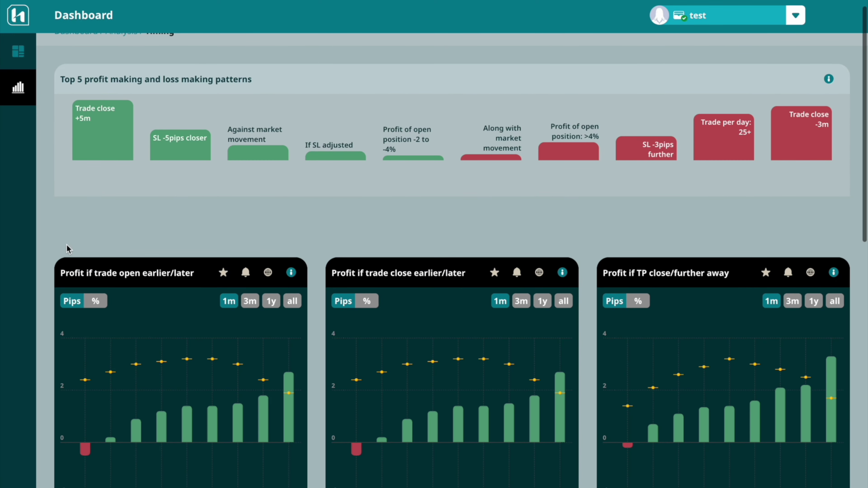
Open the Behavioral analysis and review its charts on trades per day, breaks between trades and open positions
mouse_move(16, 96)
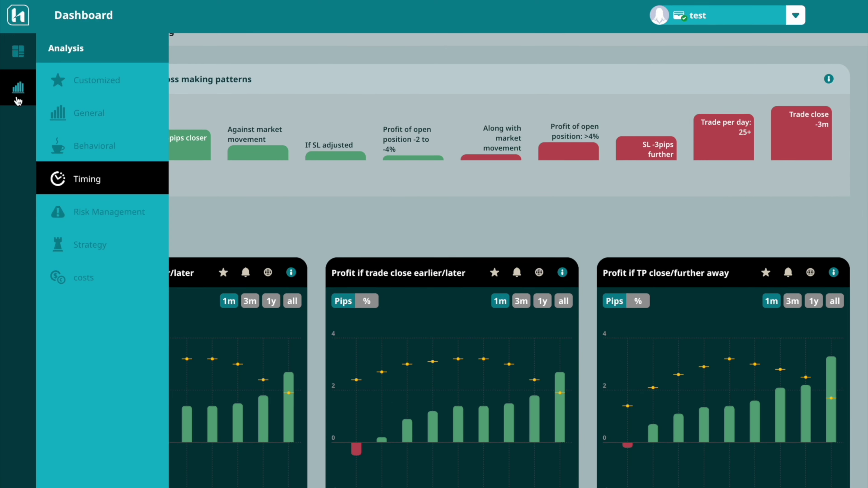
left_click(85, 147)
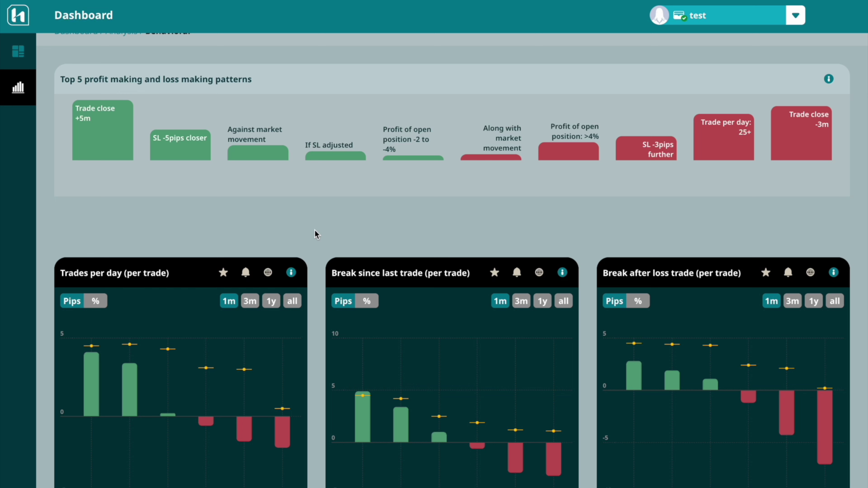
scroll(314, 230, "down", 5)
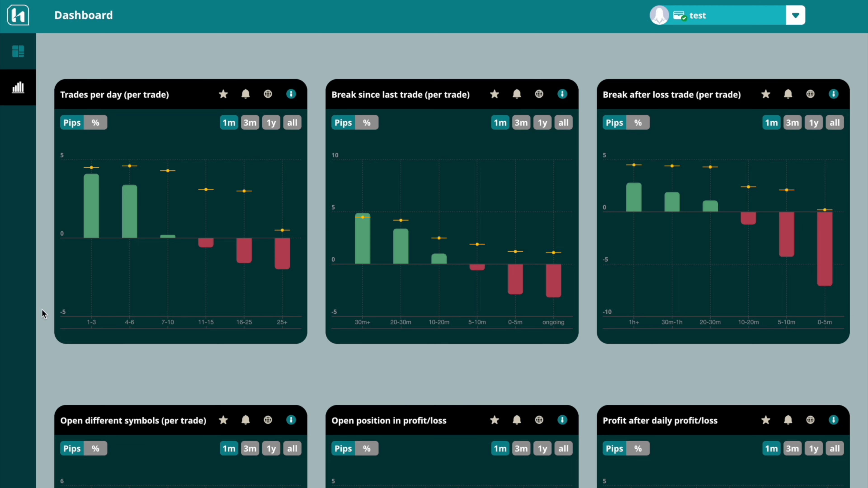
scroll(168, 368, "down", 5)
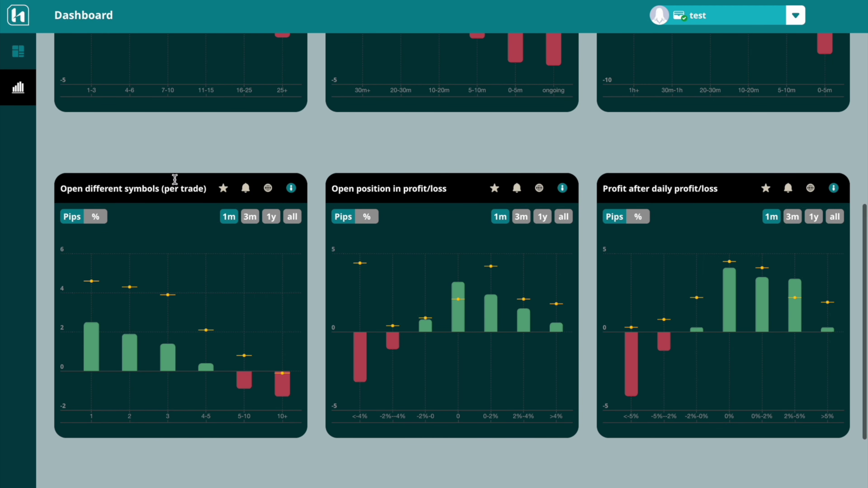
scroll(274, 382, "up", 5)
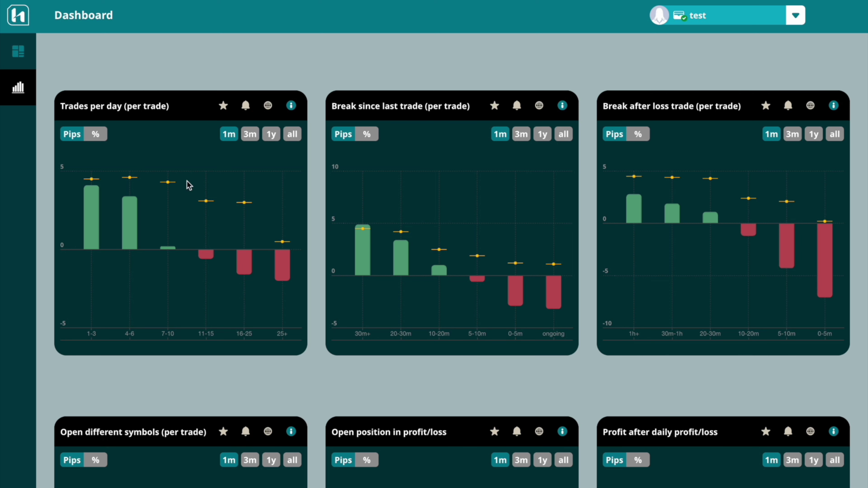
Open the Strategy analysis and examine the profit for low volatility in the high vs. low volatility chart
mouse_move(19, 85)
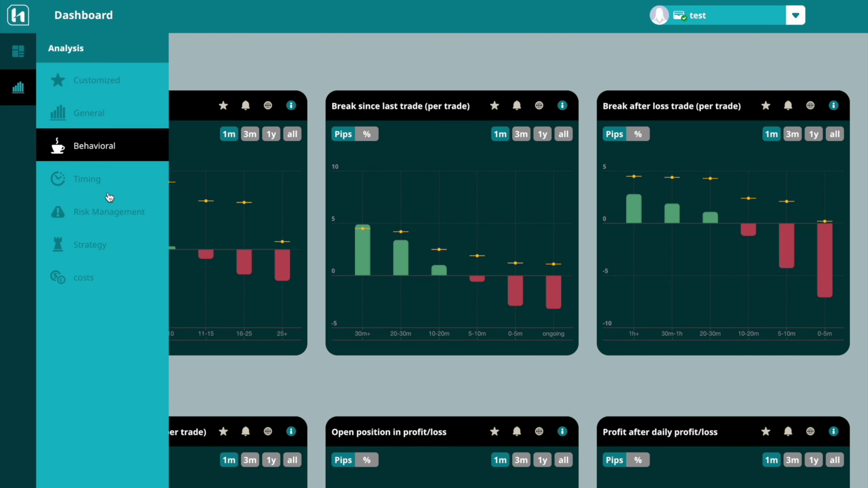
left_click(92, 243)
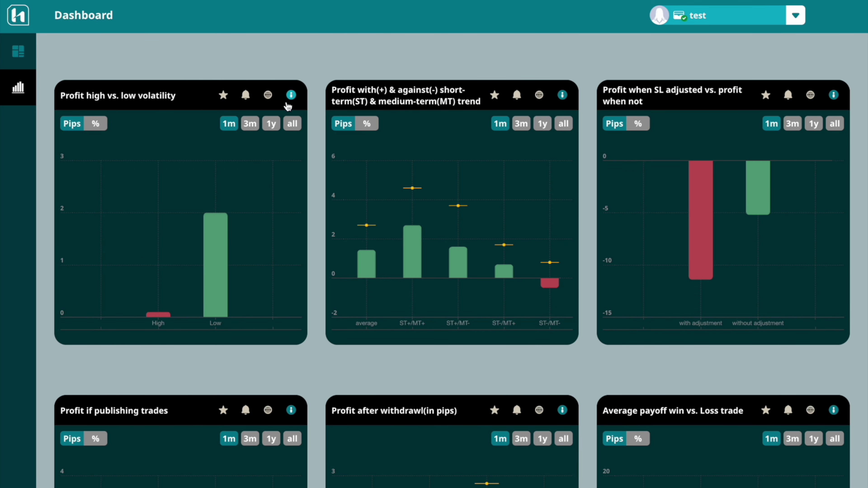
mouse_move(220, 266)
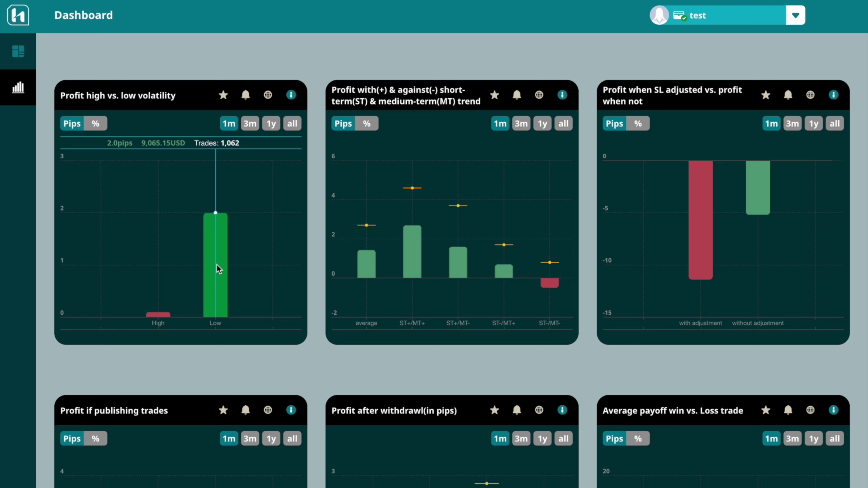
left_click(18, 87)
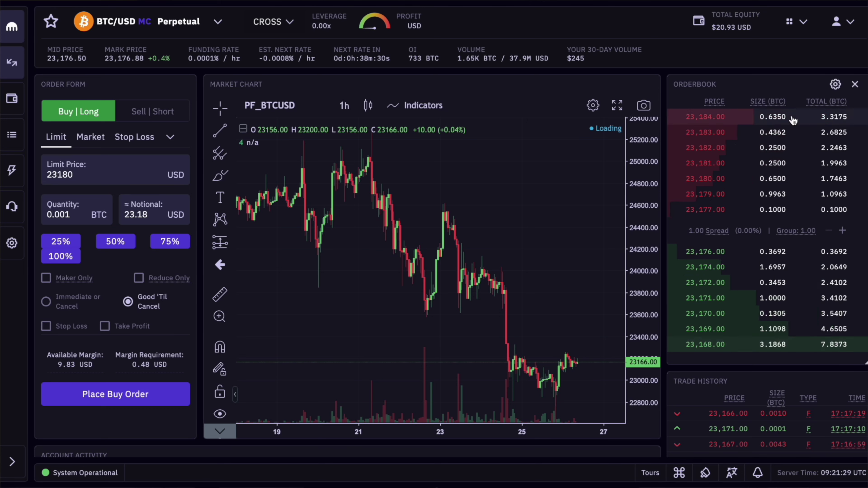
On Kraken futures, enable Stop Loss and Take Profit for the 23180 USD BTC/USD limit buy, and view the additional order types
left_click(58, 327)
left_click(131, 328)
scroll(127, 326, "down", 1)
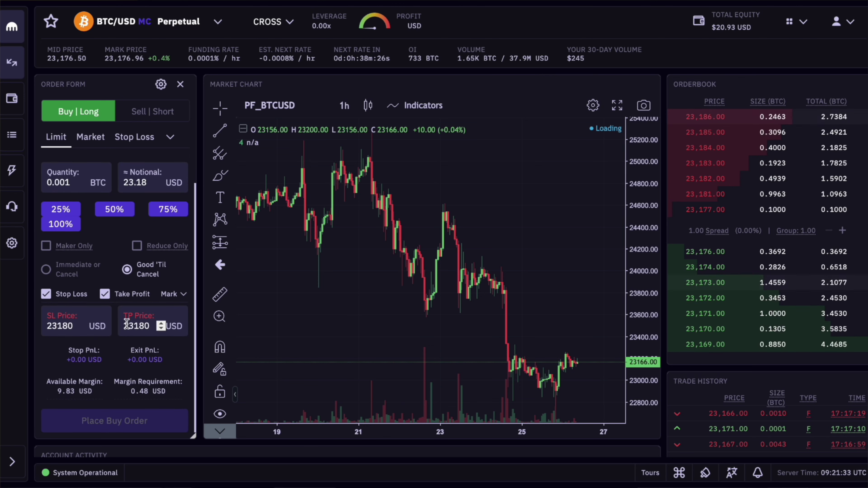
scroll(127, 325, "up", 1)
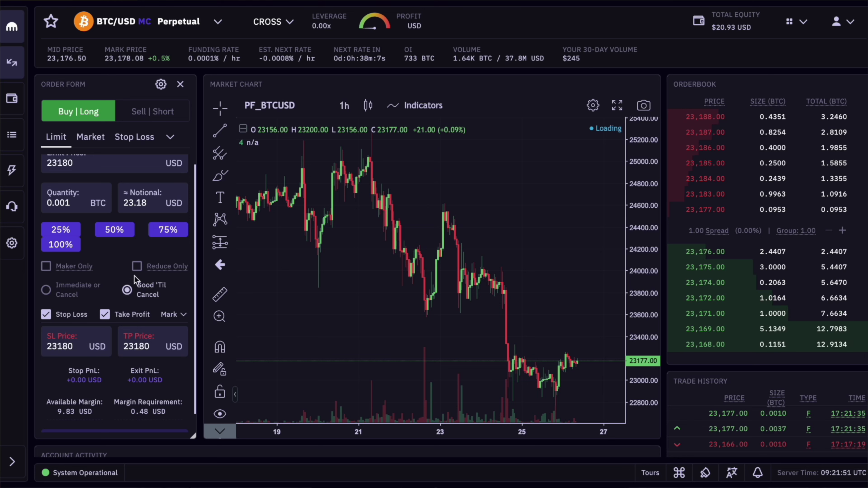
scroll(137, 280, "up", 1)
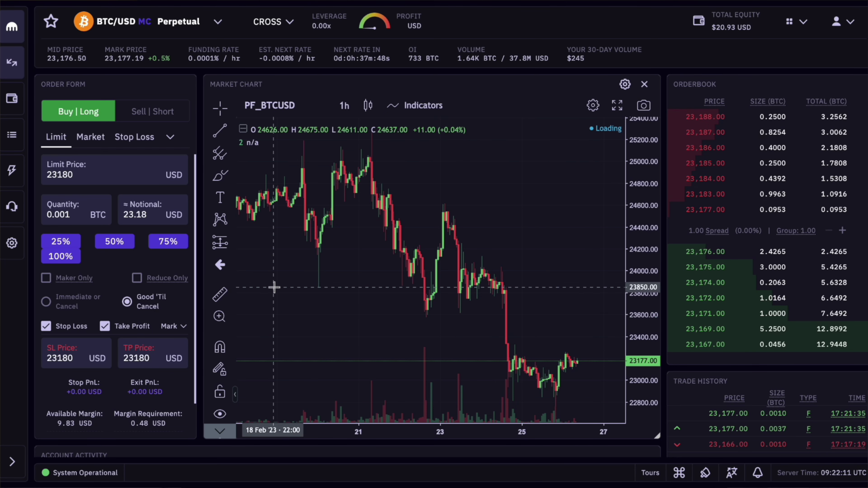
left_click(172, 139)
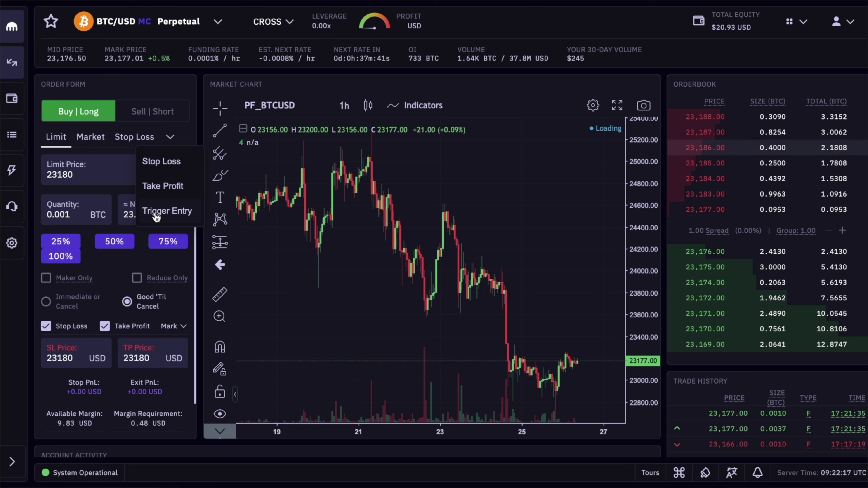
left_click(159, 90)
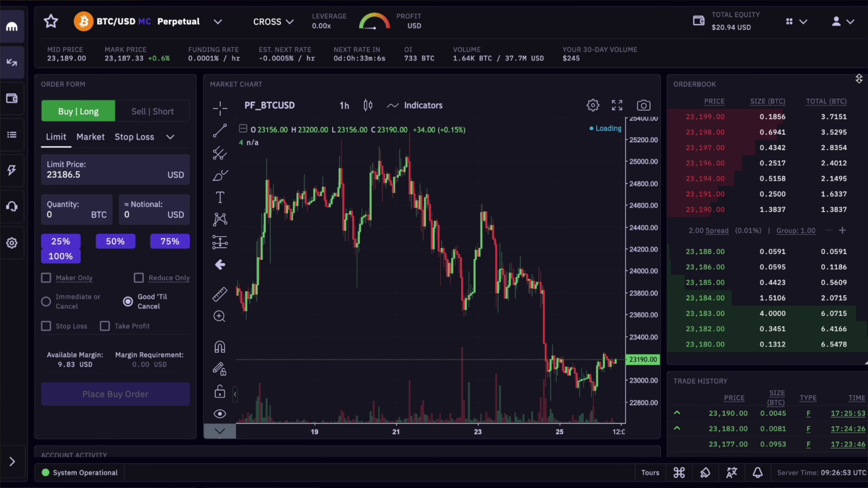
Switch the market to the single-collateral BTC/USD perpetual
left_click(215, 25)
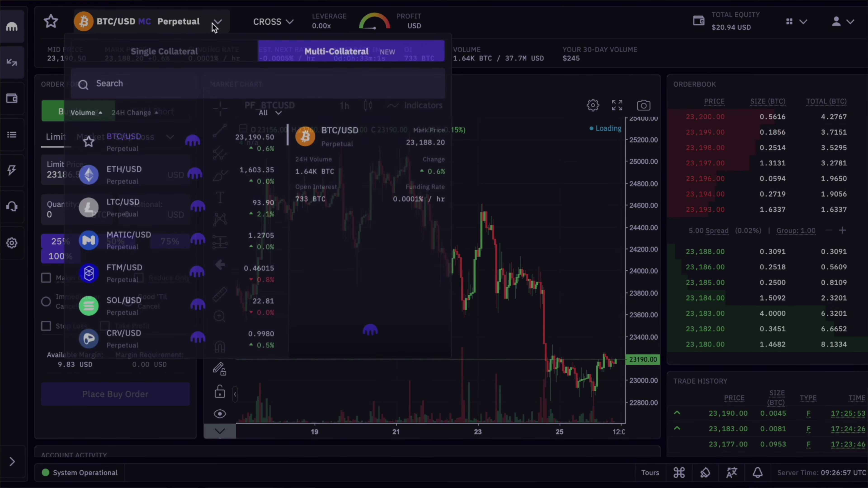
left_click(186, 59)
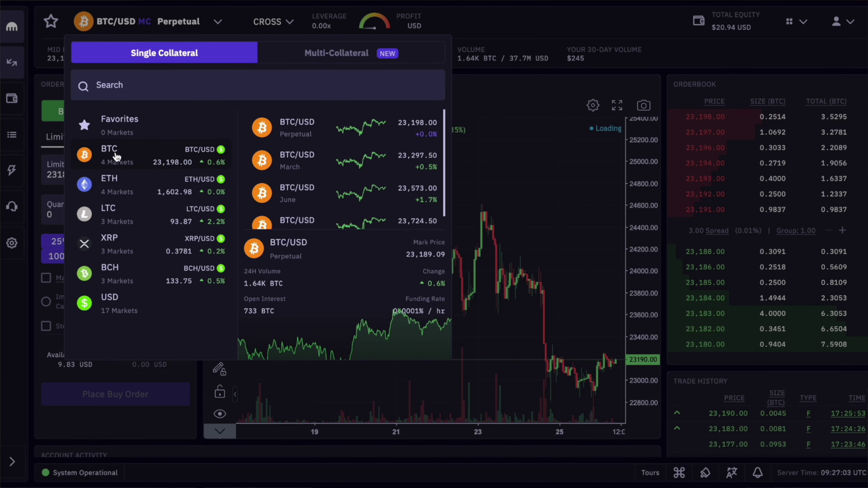
left_click(308, 130)
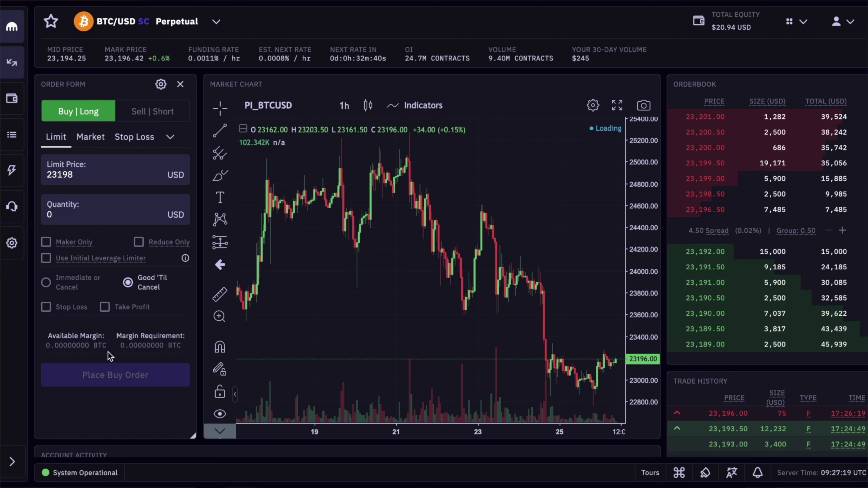
Open the wallets overview and check the single-collateral futures and holding wallet balances
left_click(12, 103)
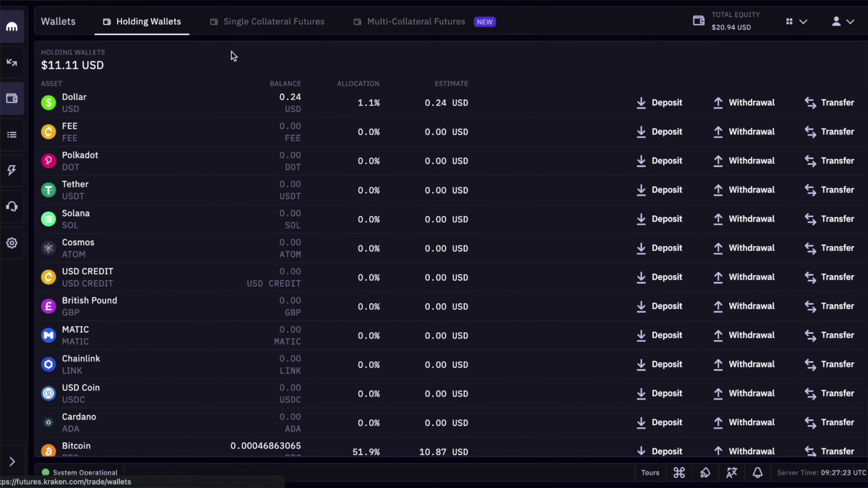
left_click(253, 24)
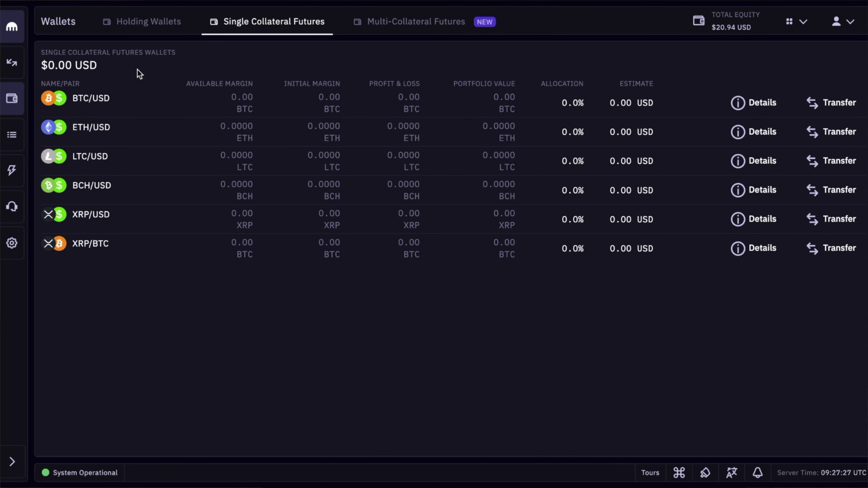
left_click(156, 29)
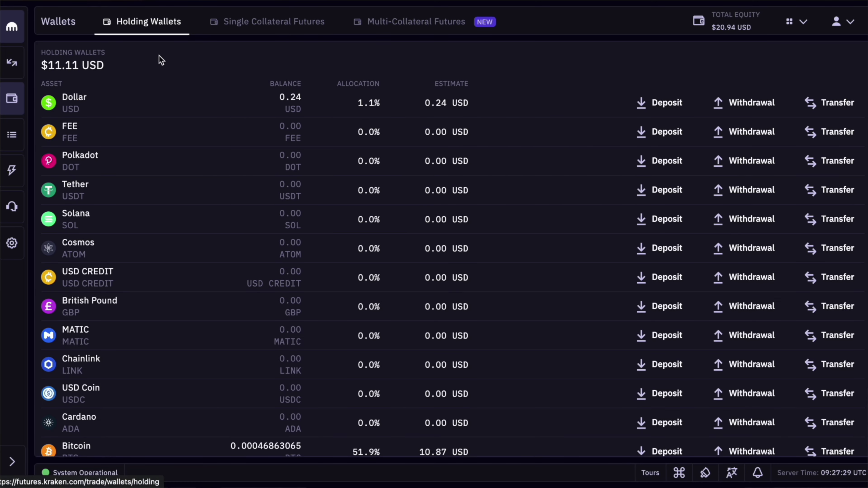
Transfer the maximum Bitcoin amount from the Bitcoin Holding Wallet to the BTC/USD Single Collateral Futures Wallet
scroll(190, 313, "down", 1)
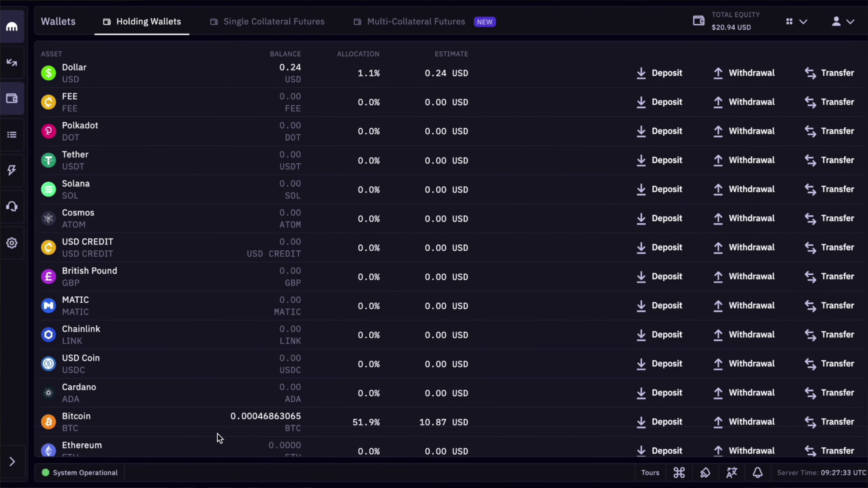
left_click(837, 423)
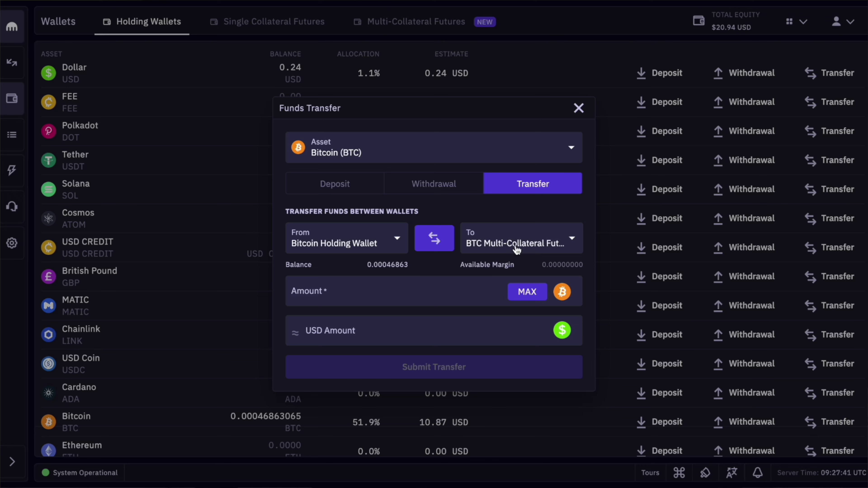
left_click(534, 248)
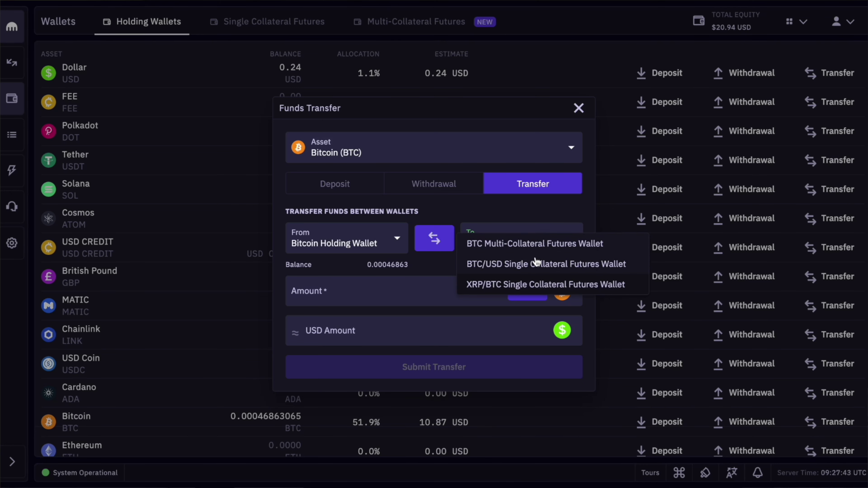
left_click(546, 267)
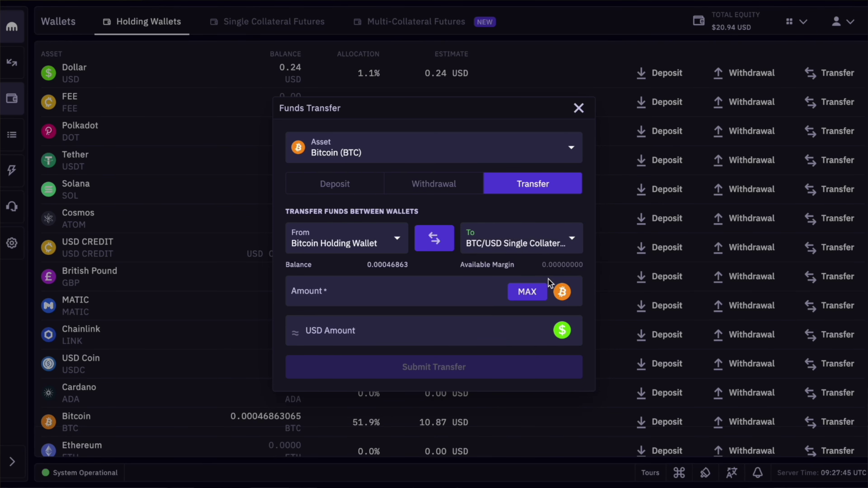
left_click(534, 296)
left_click(454, 374)
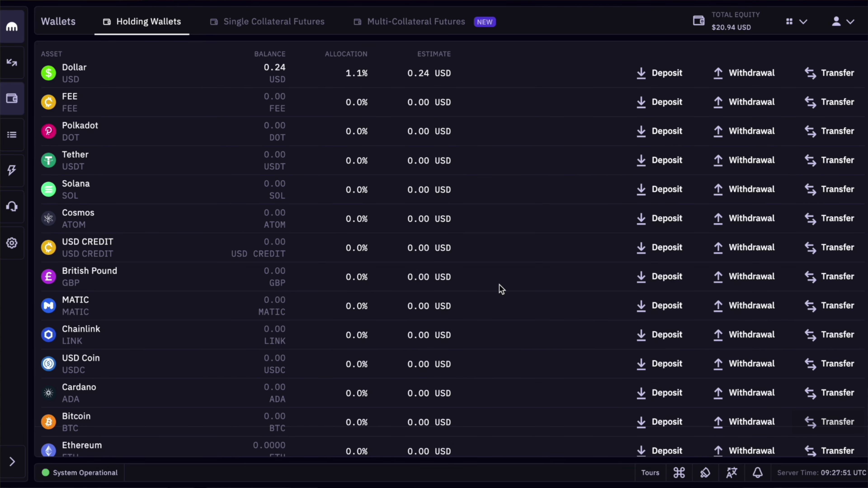
Check the BTC/USD balance in the single-collateral futures wallets and return to the perpetual's trading view
left_click(271, 26)
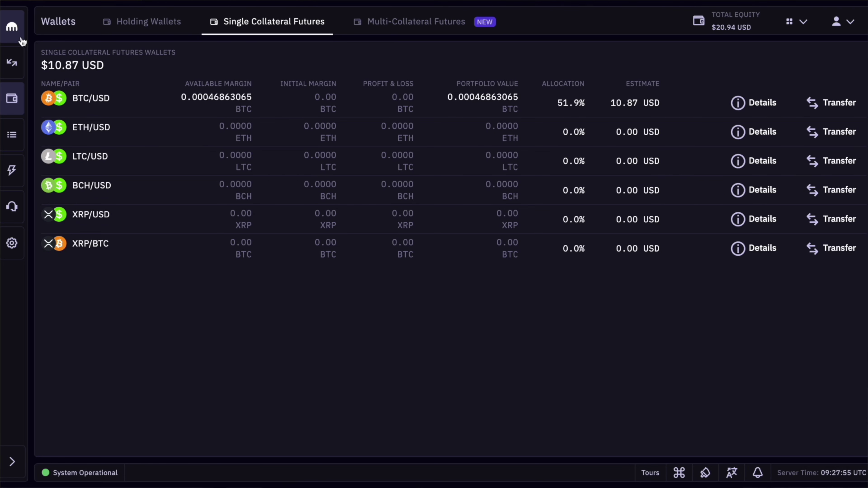
left_click(12, 34)
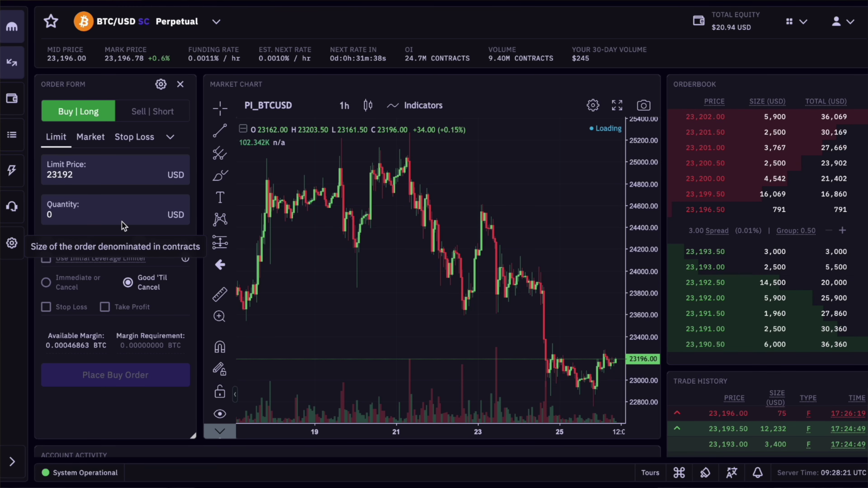
Place a market sell order to short 10 USD of the BTC/USD single-collateral perpetual
left_click(98, 143)
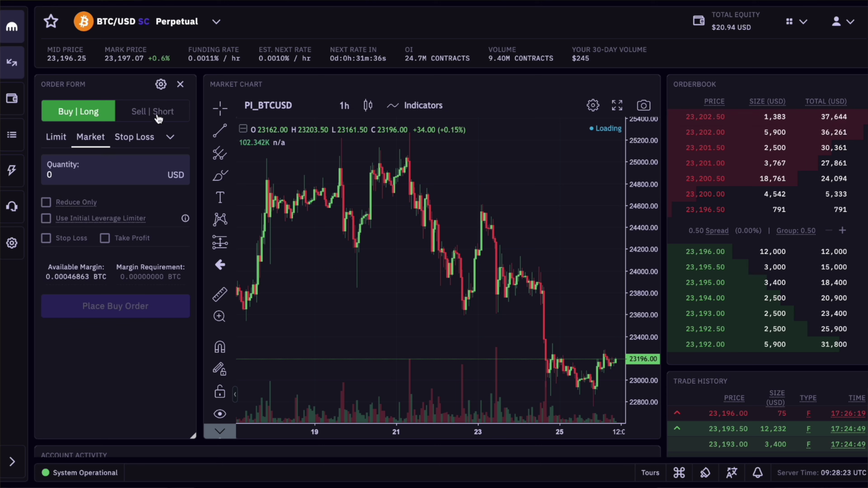
left_click(151, 115)
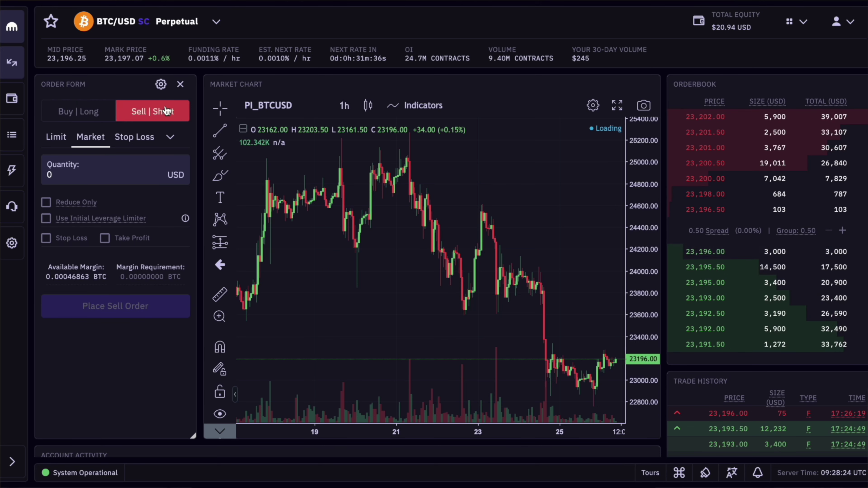
left_click(93, 170)
type("10")
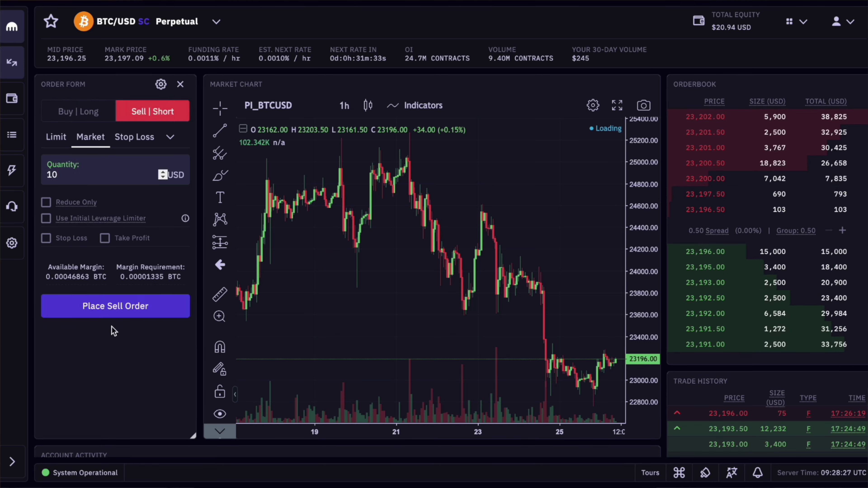
left_click(116, 308)
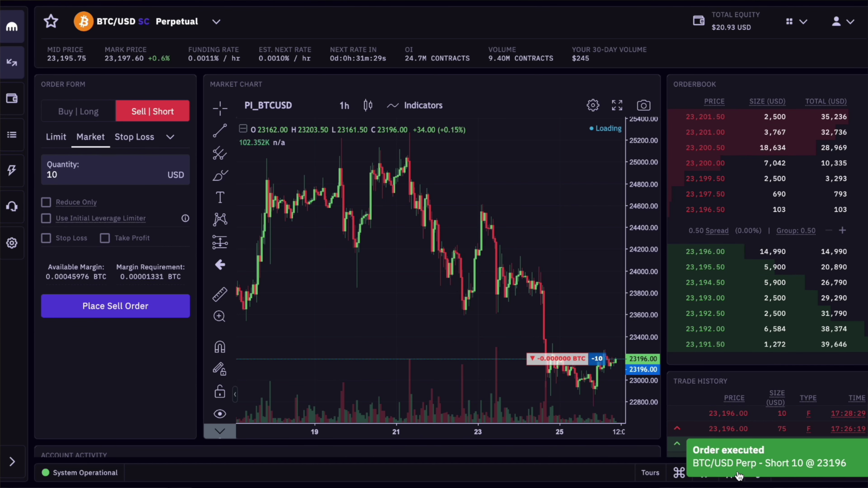
Close the open BTC/USD short position at market price, confirm the closure, and return to the order form
scroll(571, 456, "down", 5)
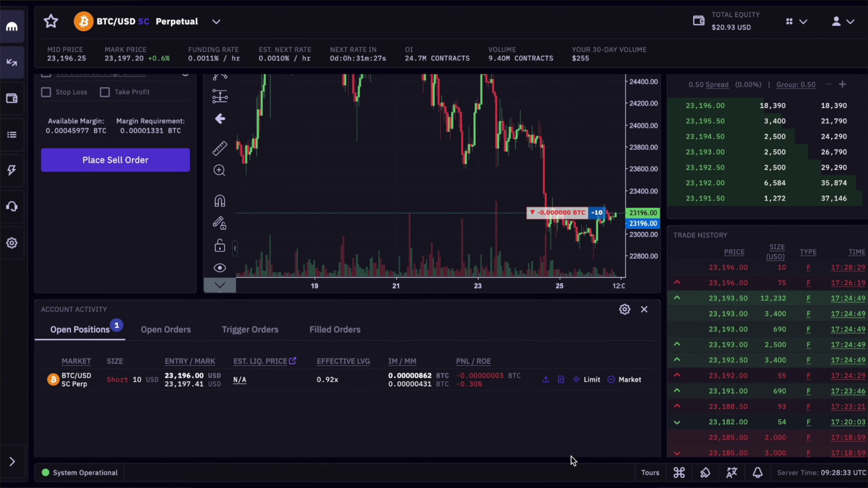
left_click(630, 368)
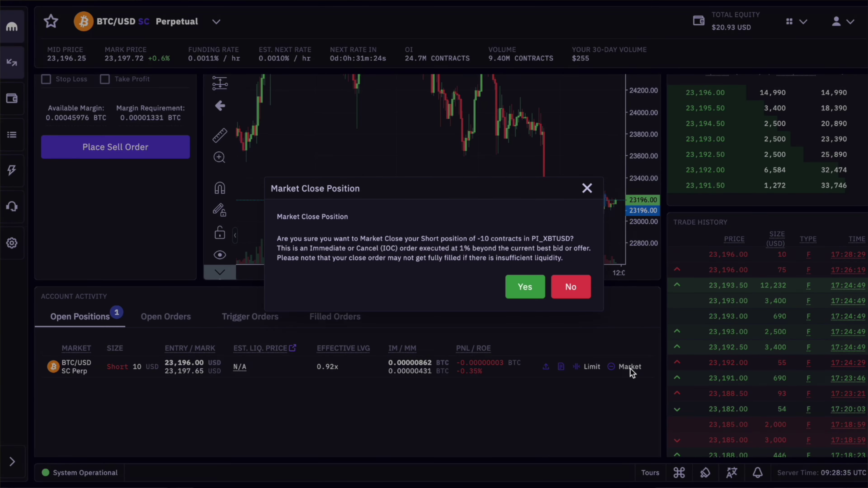
left_click(529, 291)
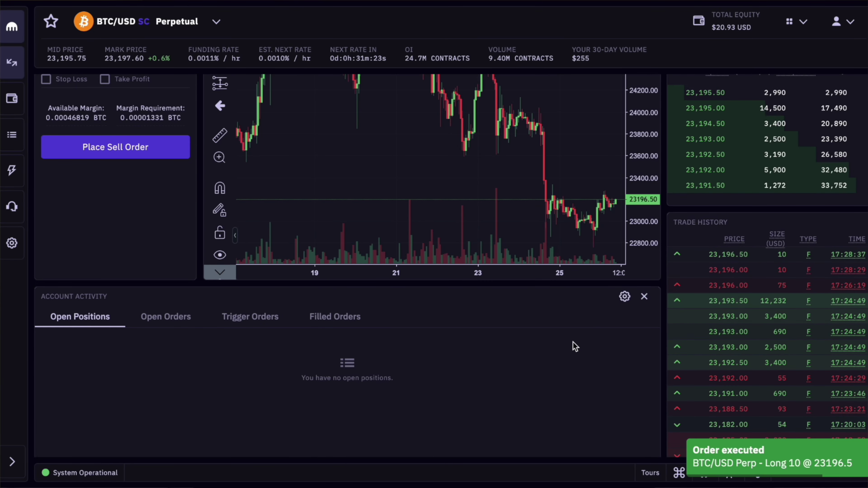
scroll(574, 345, "up", 3)
scroll(574, 347, "up", 2)
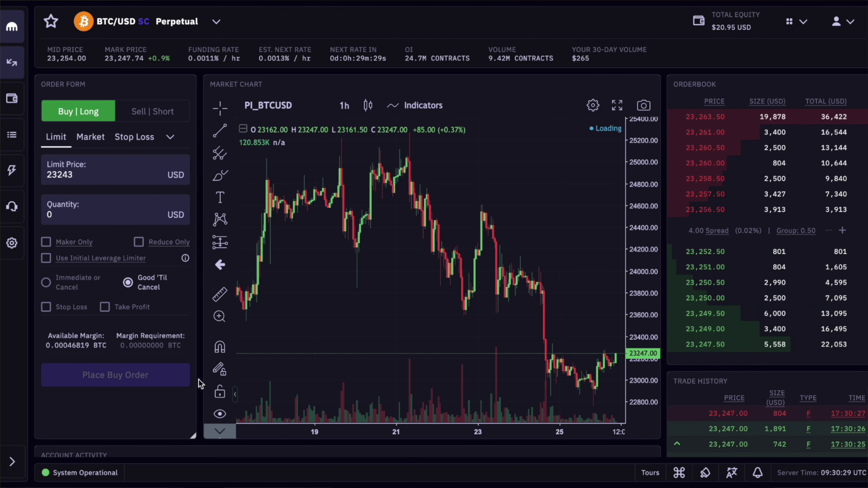
Open the account logs, show only trades, and examine the position size changes of the single- and multi-collateral futures trades
left_click(12, 137)
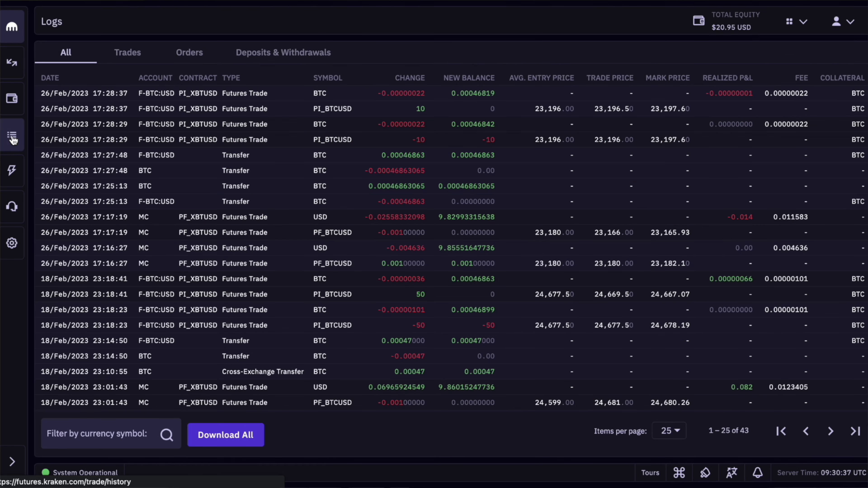
left_click(123, 54)
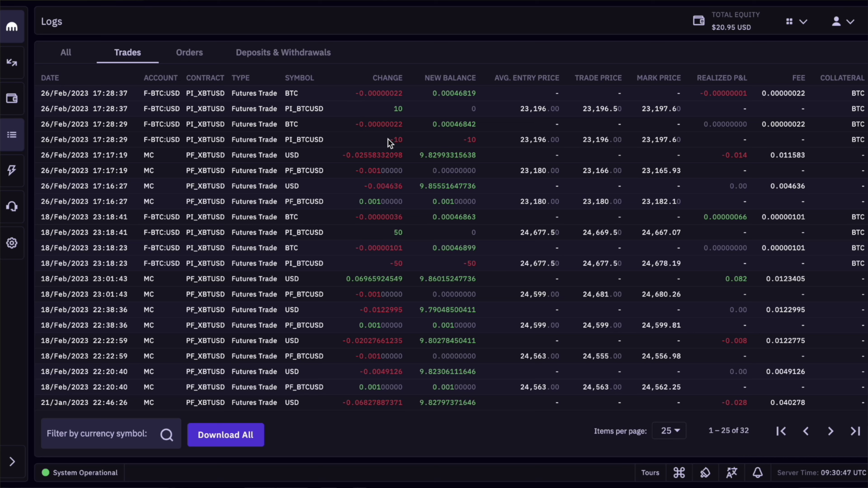
left_click_drag(388, 140, 406, 142)
left_click_drag(358, 170, 386, 171)
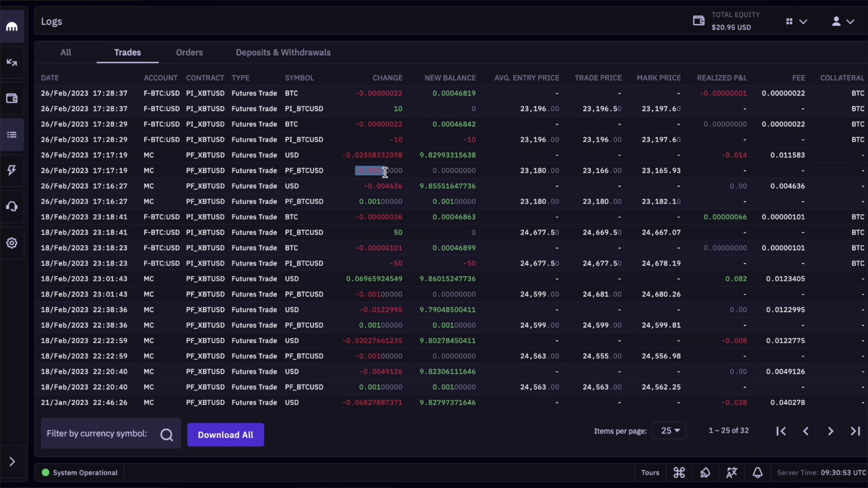
left_click(360, 202)
left_click_drag(361, 202, 383, 202)
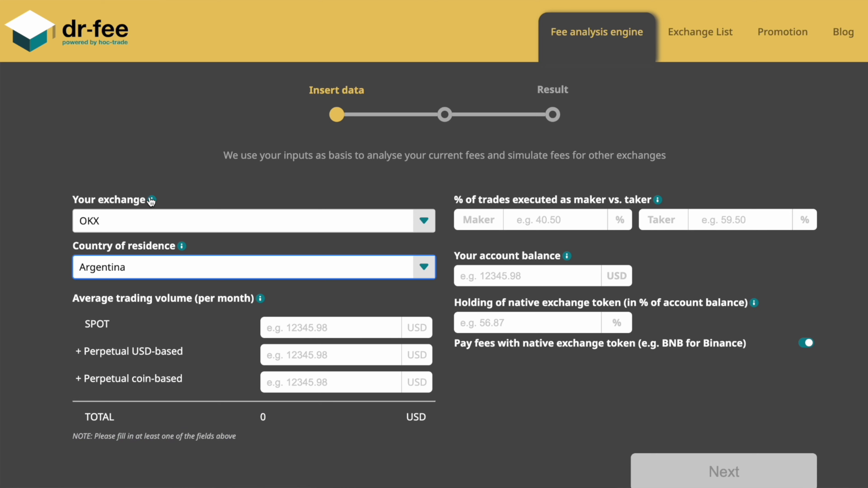
In dr-fee's fee analysis form, set the monthly spot volume to 200000 USD and perpetual USD-based volume to 2000000 USD
left_click(291, 328)
type("200000")
key("Tab")
type("2000000")
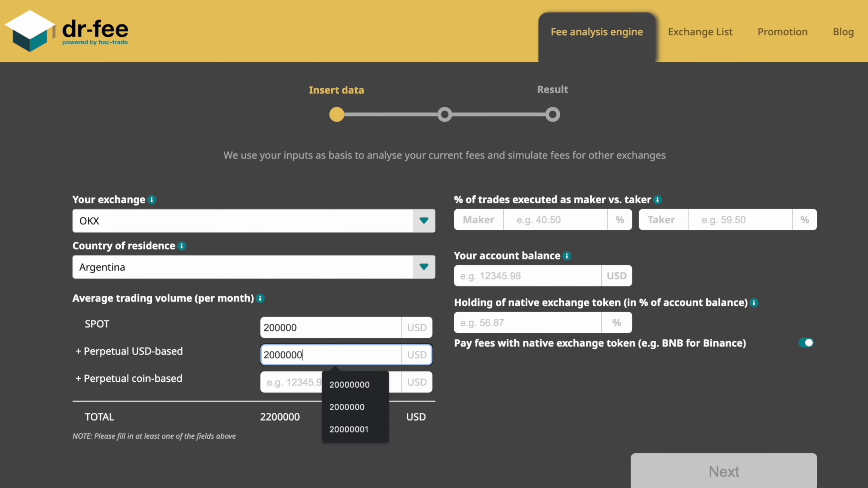
Set the maker share to 0%, account balance to 10000 USD and native token holding to 0%, and generate the fee comparison report
left_click(558, 213)
type("0")
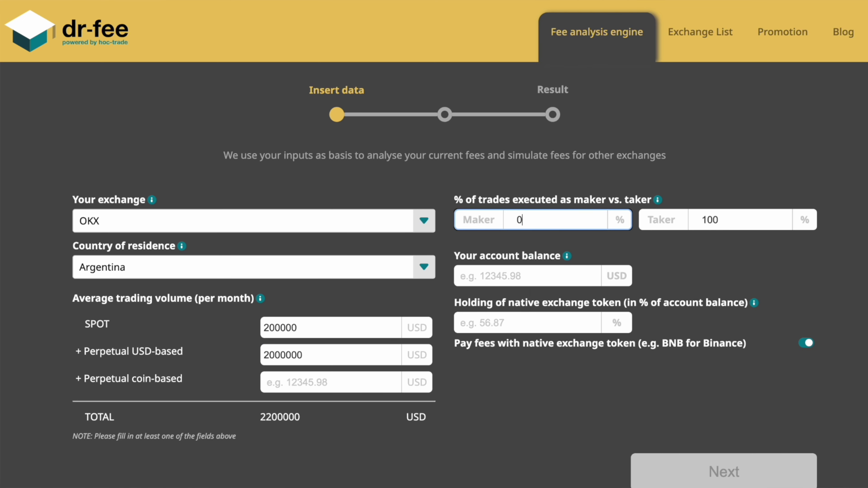
key("Tab")
key("Tab")
type("10000")
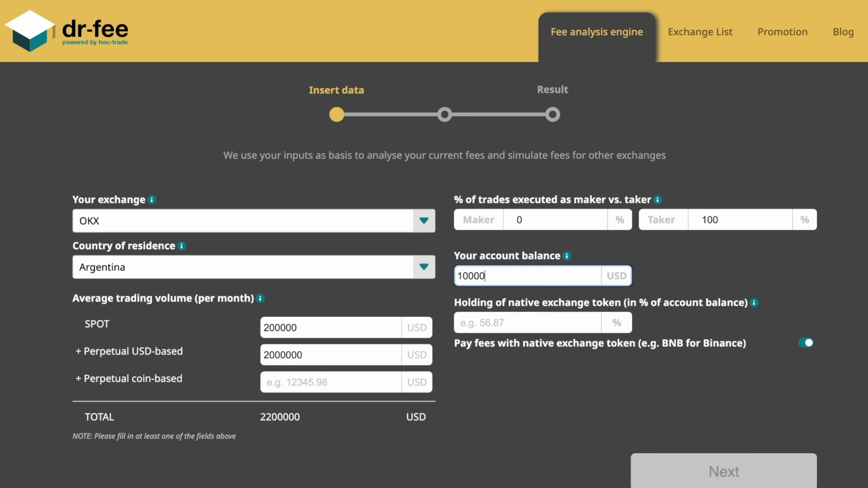
key("Tab")
type("0")
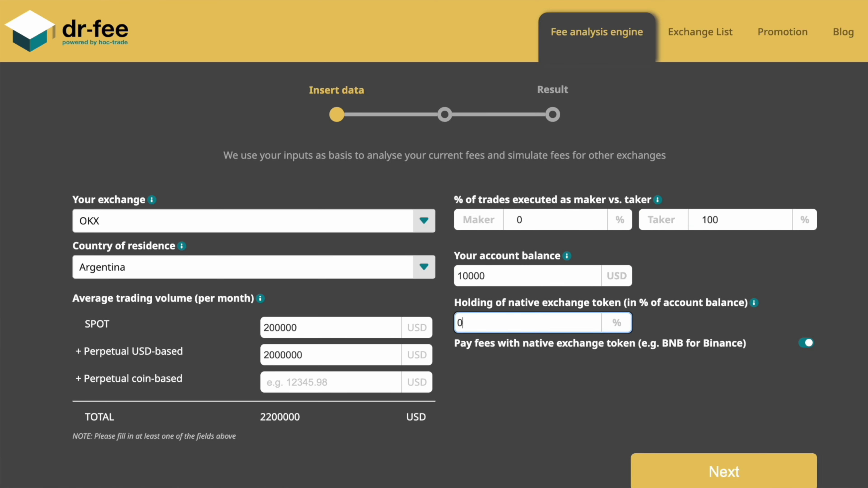
left_click(663, 466)
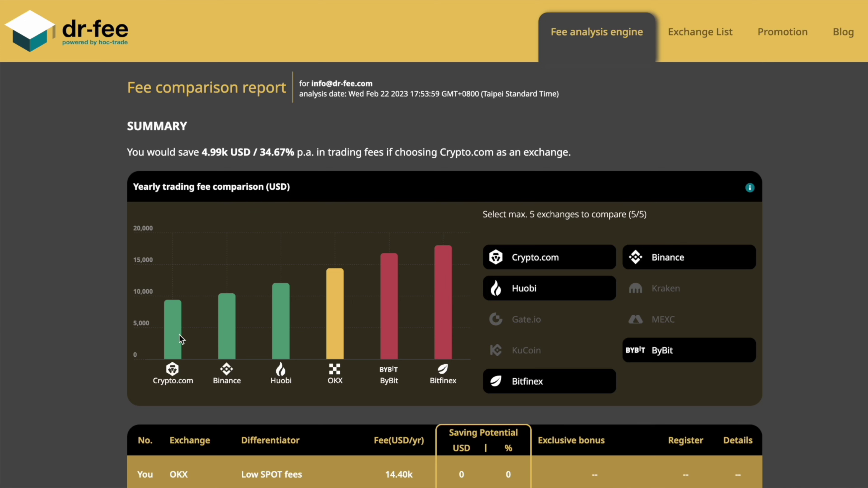
mouse_move(175, 336)
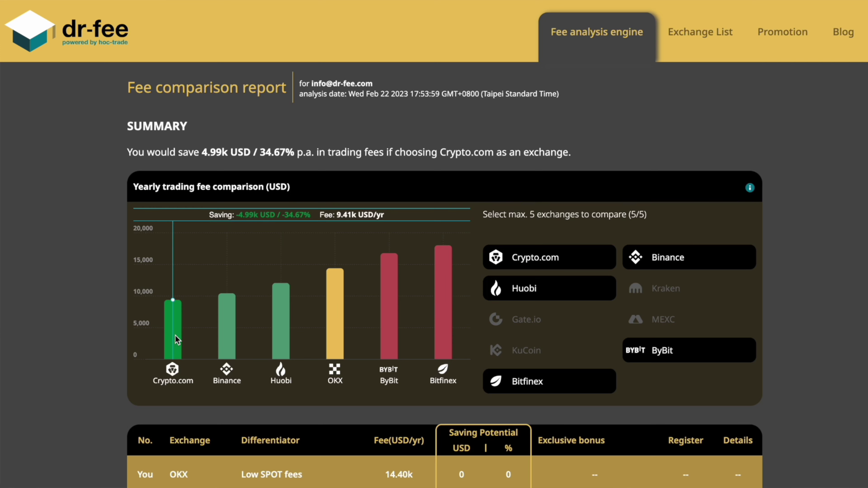